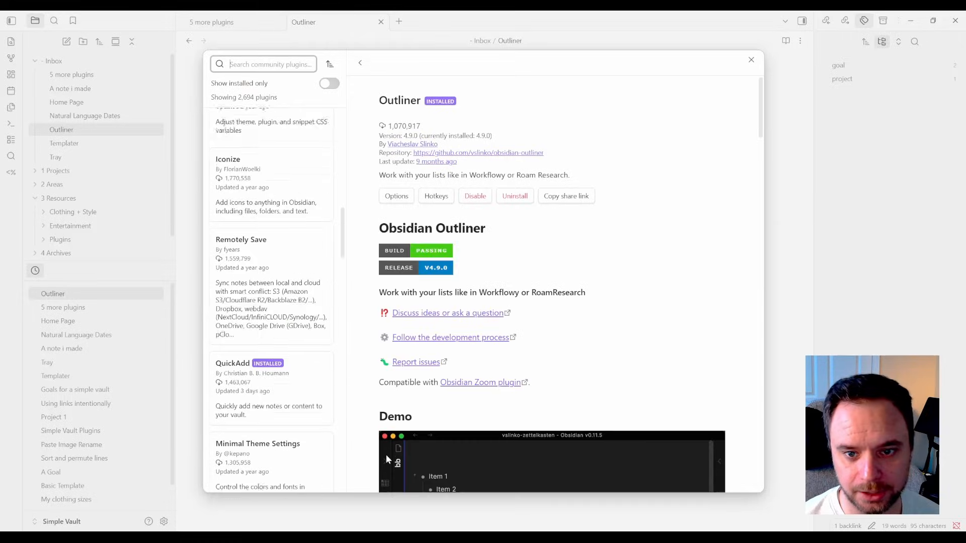
# Step: Review the hotkeys assigned to the Outliner plugin and close the settings
pyautogui.click(436, 196)
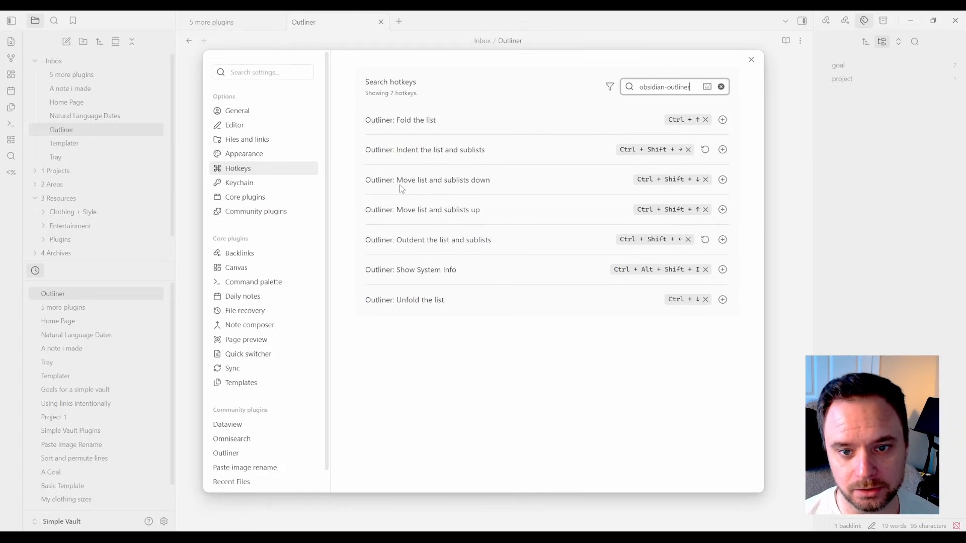
pyautogui.click(397, 155)
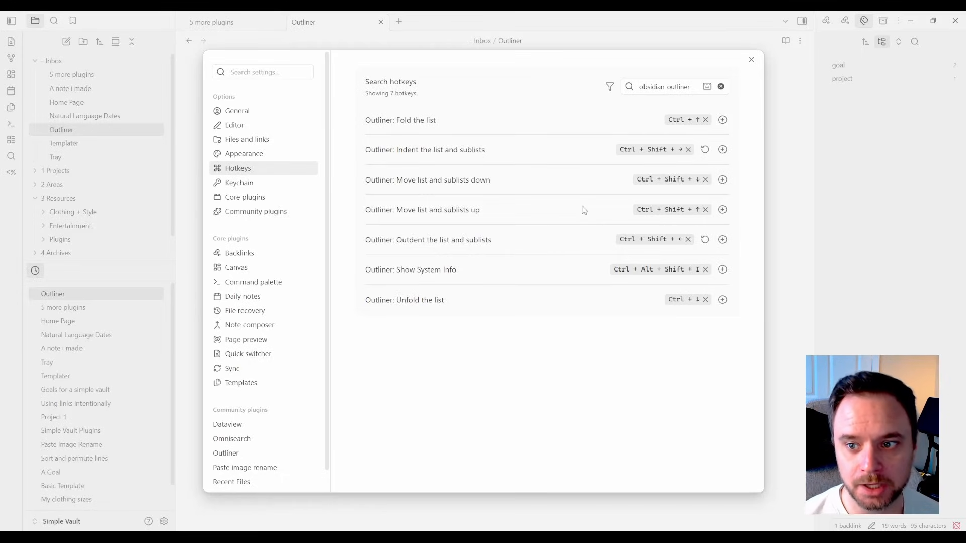
pyautogui.click(751, 60)
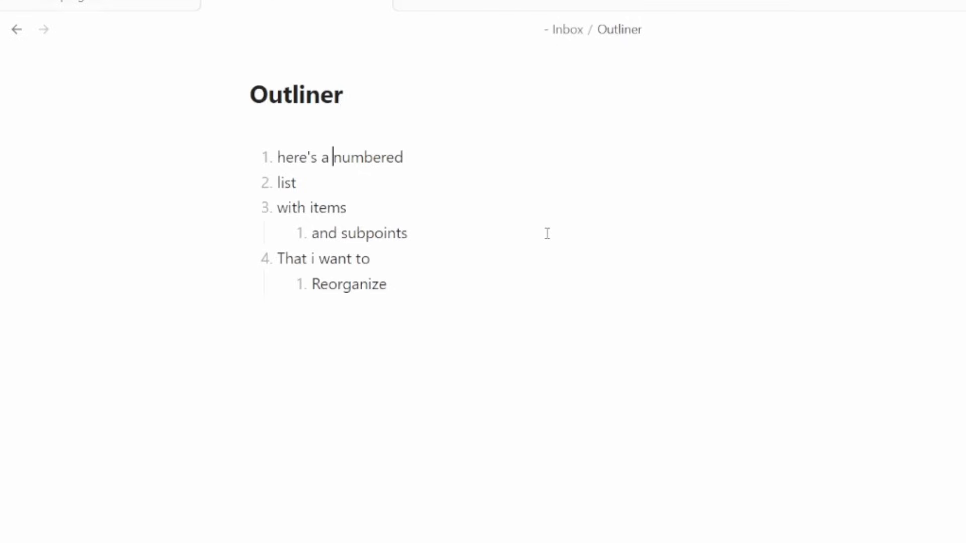
# Step: Move the list item "here's a numbered" down through the list and back up to first place, twice
pyautogui.hotkey('ctrl', 'shift', 'Down')
pyautogui.hotkey('ctrl', 'shift', 'Down')
pyautogui.hotkey('ctrl', 'shift', 'Down')
pyautogui.hotkey('ctrl', 'shift', 'Up')
pyautogui.hotkey('ctrl', 'shift', 'Up')
pyautogui.hotkey('ctrl', 'shift', 'Up')
pyautogui.hotkey('ctrl', 'shift', 'Down')
pyautogui.hotkey('ctrl', 'shift', 'Down')
pyautogui.hotkey('ctrl', 'shift', 'Down')
pyautogui.hotkey('ctrl', 'shift', 'Up')
pyautogui.hotkey('ctrl', 'shift', 'Up')
pyautogui.hotkey('ctrl', 'shift', 'Up')
# Step: Indent the item "list" under the item above it, and outdent it again
pyautogui.press('Down')
pyautogui.press('Tab')
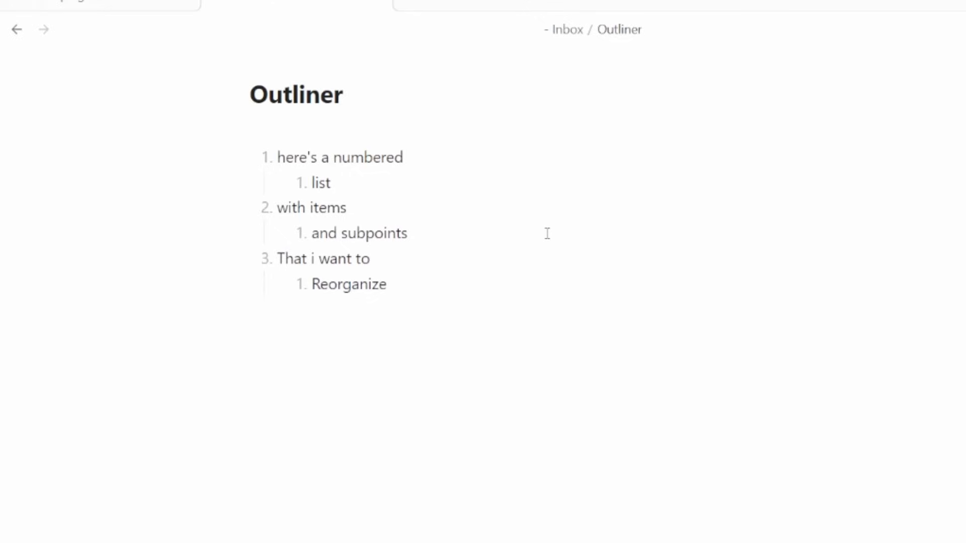
pyautogui.hotkey('shift', 'Tab')
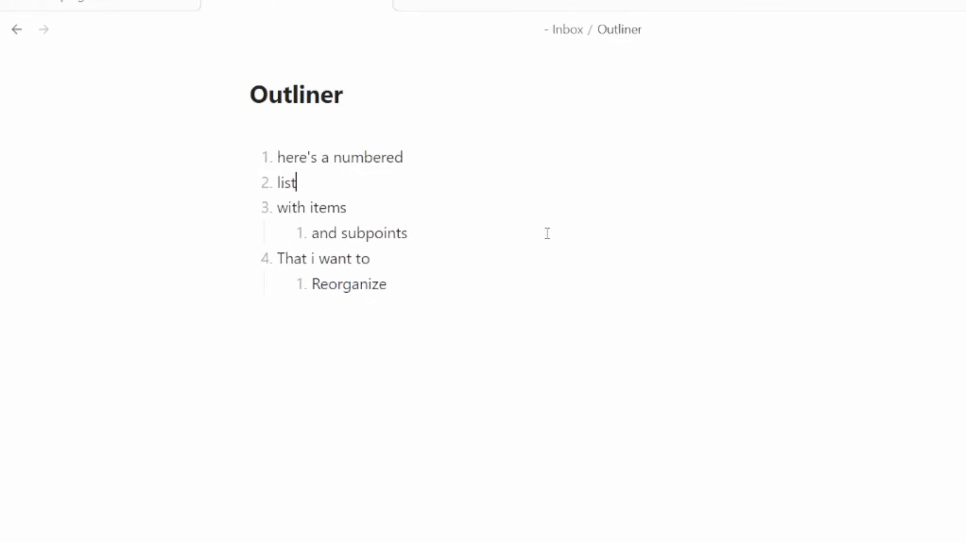
# Step: Make the item "list" a subpoint of "here's a numbered"
pyautogui.press('Down')
pyautogui.press('Down')
pyautogui.press('Up')
pyautogui.press('Up')
pyautogui.press('Tab')
# Step: Move the subpoint "and subpoints" up under "here's a numbered" and back down under "with items"
pyautogui.press('Down')
pyautogui.press('Down')
pyautogui.hotkey('ctrl', 'shift', 'Up')
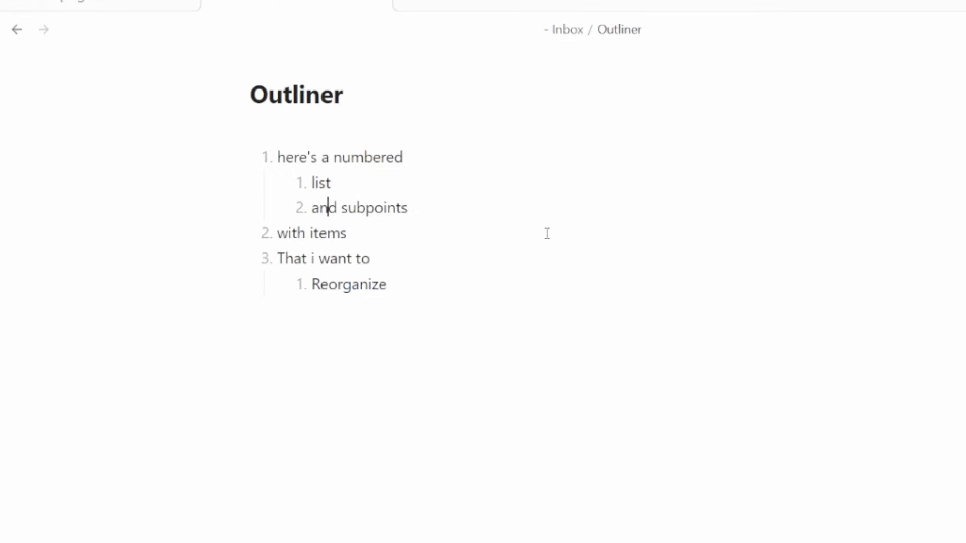
pyautogui.hotkey('ctrl', 'shift', 'Down')
pyautogui.hotkey('ctrl', 'shift', 'Up')
pyautogui.hotkey('ctrl', 'shift', 'Down')
# Step: Fold and unfold the sublist of "here's a numbered" several times, ending with it unfolded
pyautogui.press('Up')
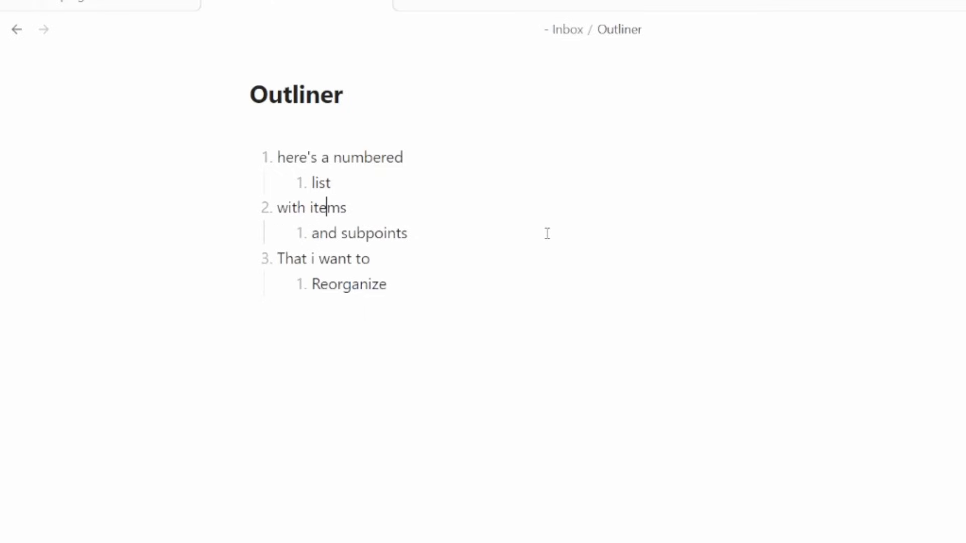
pyautogui.hotkey('ctrl', 'shift', 'Up')
pyautogui.hotkey('ctrl', 'Up')
pyautogui.hotkey('ctrl', 'Down')
pyautogui.hotkey('ctrl', 'Up')
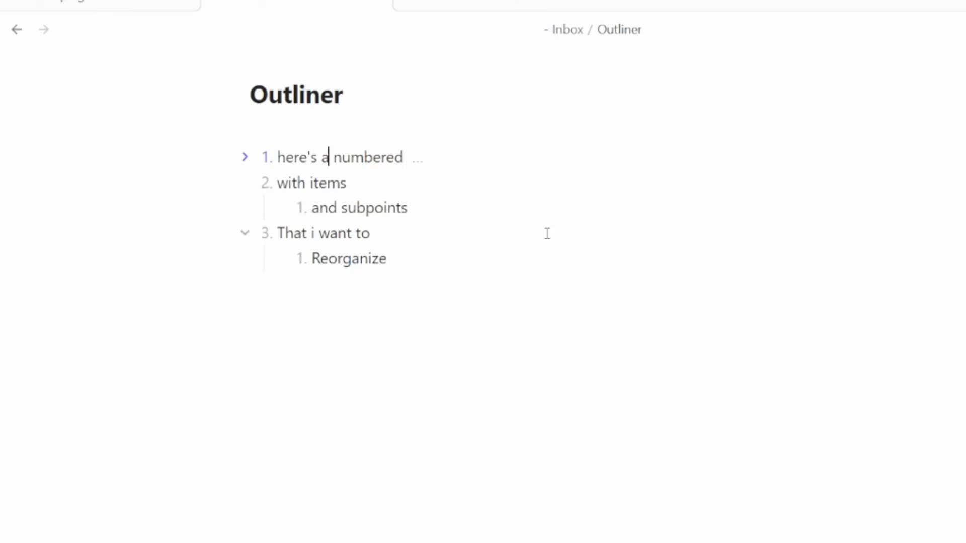
pyautogui.hotkey('ctrl', 'Down')
pyautogui.hotkey('ctrl', 'Up')
pyautogui.hotkey('ctrl', 'Down')
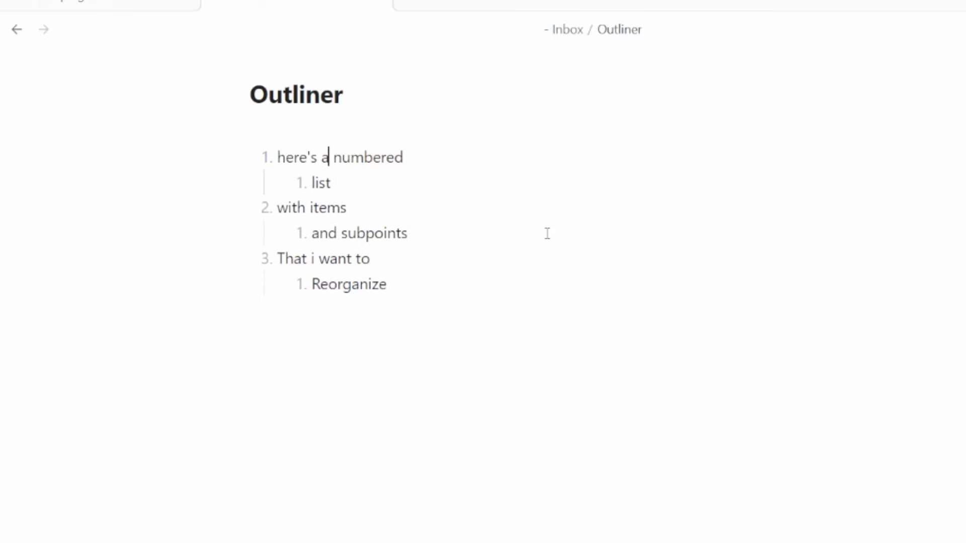
pyautogui.hotkey('ctrl', 'Up')
pyautogui.hotkey('ctrl', 'Down')
pyautogui.hotkey('ctrl', 'Up')
pyautogui.hotkey('ctrl', 'Down')
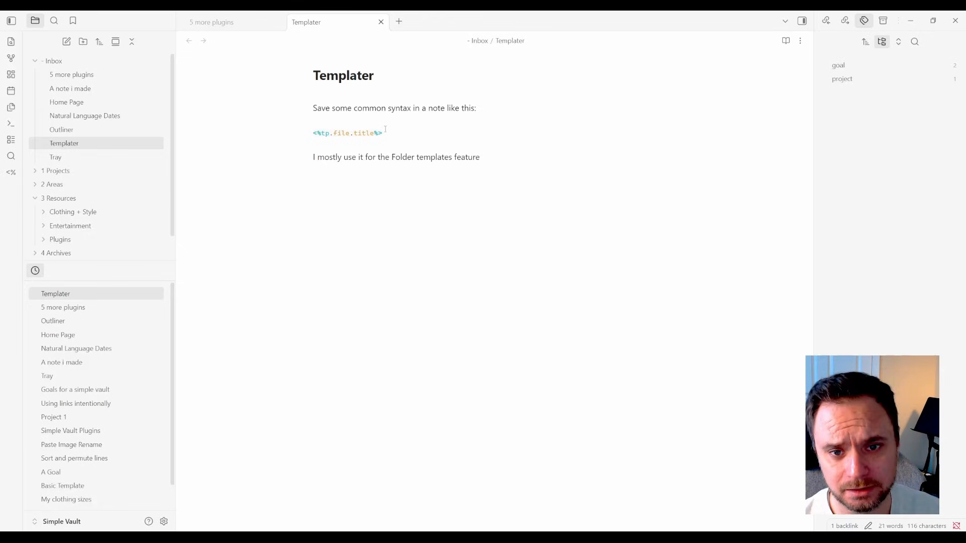
pyautogui.moveTo(392, 132); pyautogui.dragTo(309, 141)
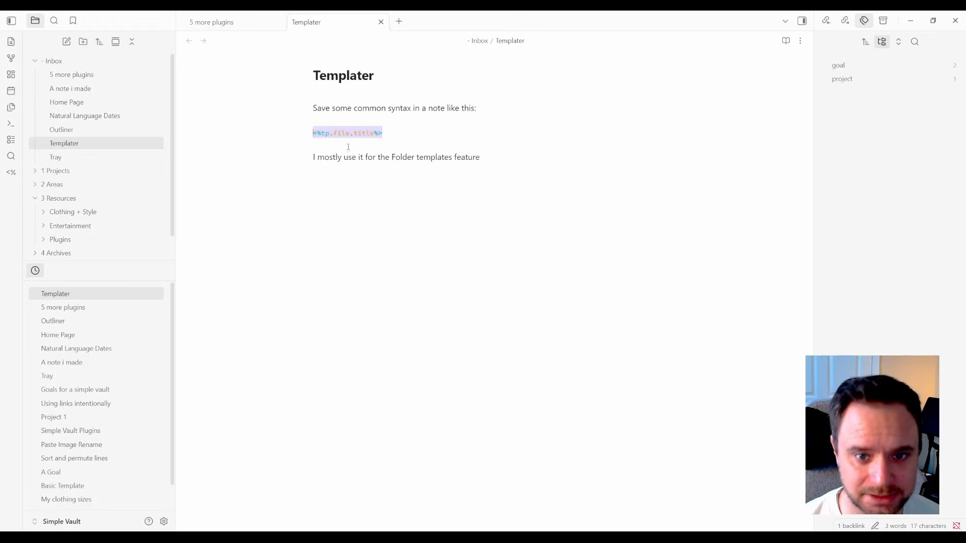
pyautogui.click(399, 136)
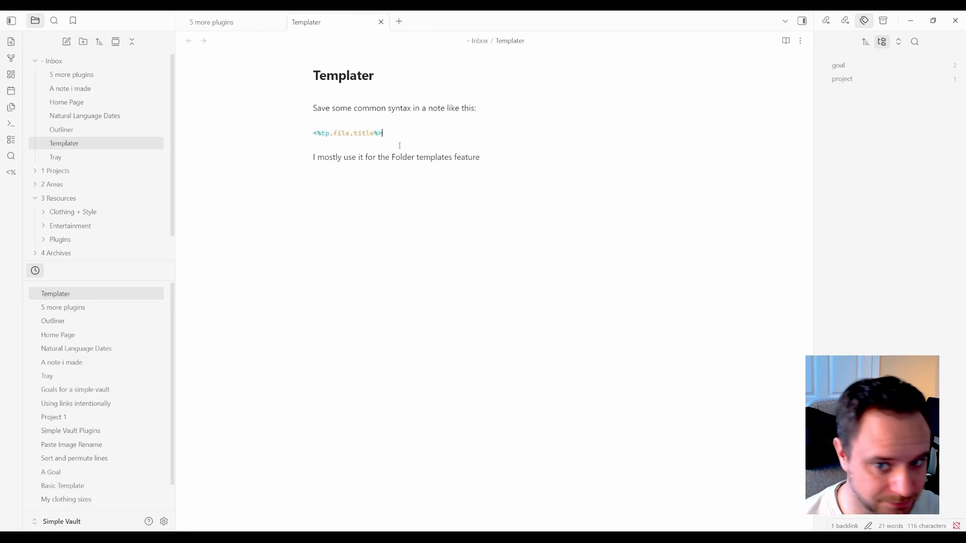
# Step: Find the installed Templater plugin among the community plugins and open its options
pyautogui.click(163, 521)
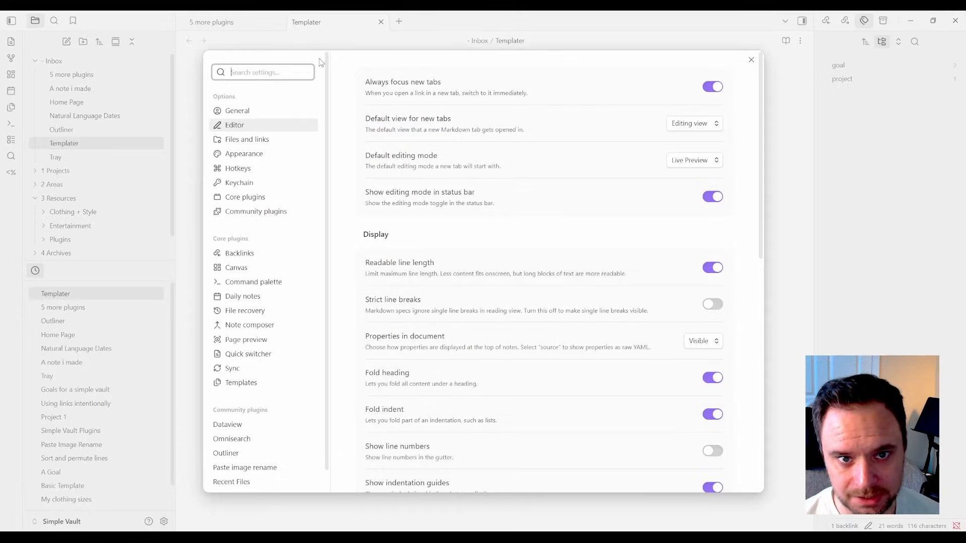
pyautogui.click(251, 197)
pyautogui.click(271, 211)
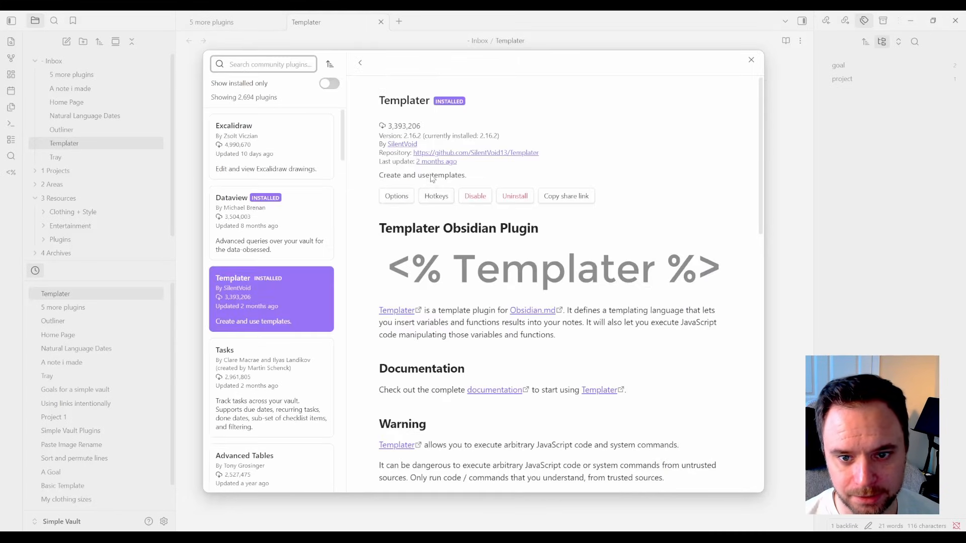
pyautogui.click(398, 196)
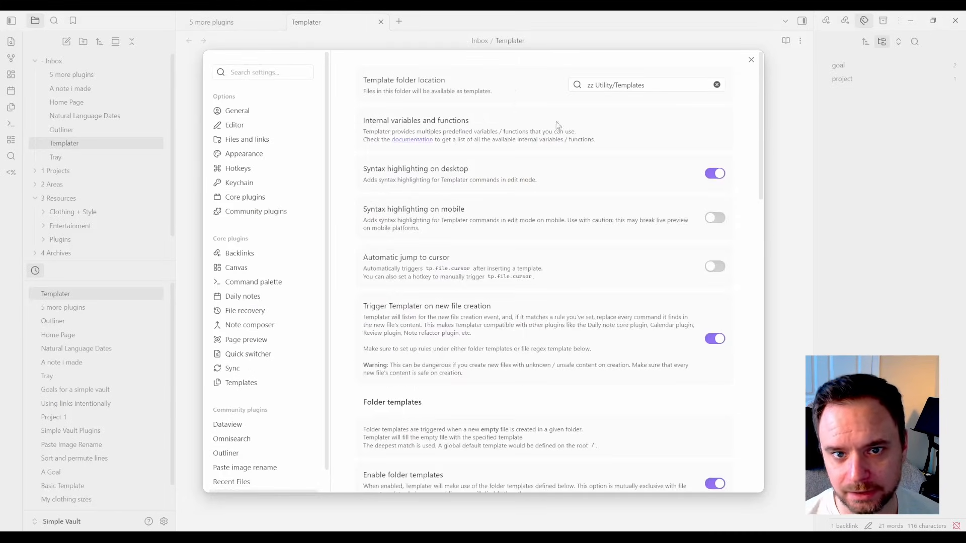
# Step: Disable Templater's trigger on new file creation and enable it again
pyautogui.scroll(-3, 556, 125)
pyautogui.click(710, 187)
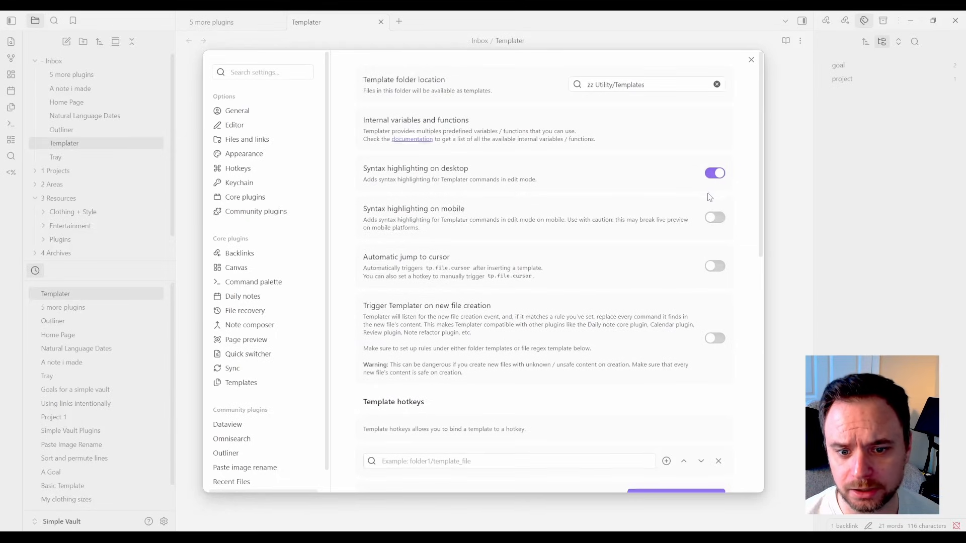
pyautogui.scroll(-1, 702, 242)
pyautogui.click(714, 288)
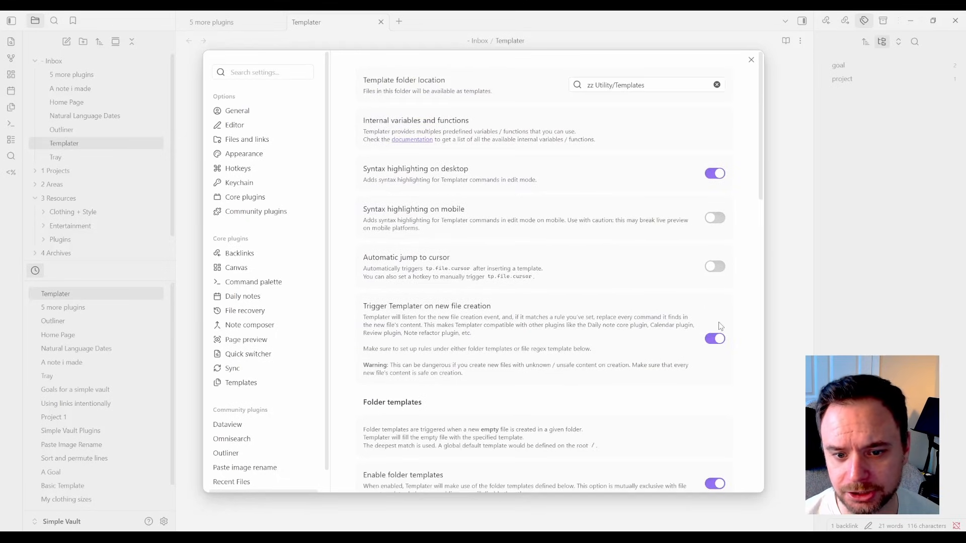
# Step: Remove the folder template rule for 1 Projects and choose the root folder / for the remaining rule
pyautogui.scroll(-3, 720, 324)
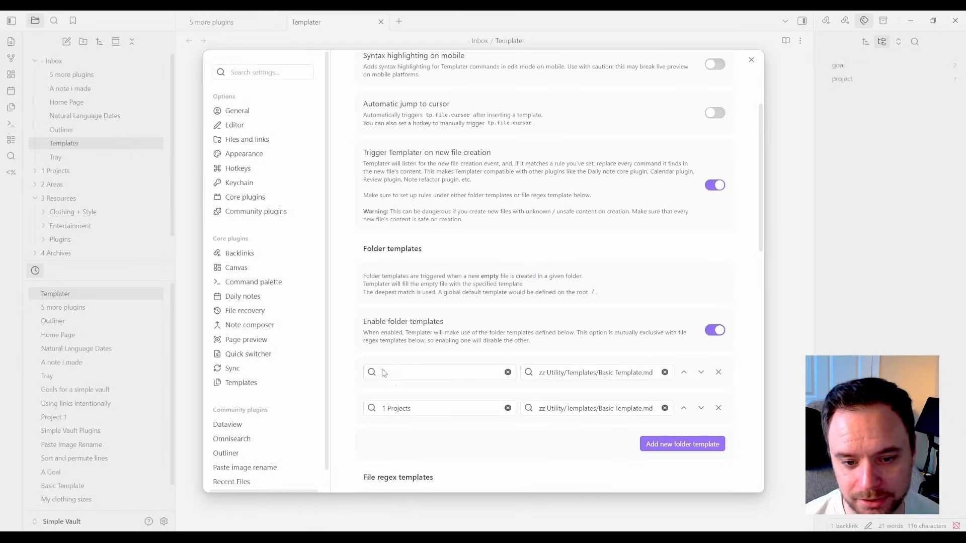
pyautogui.click(717, 408)
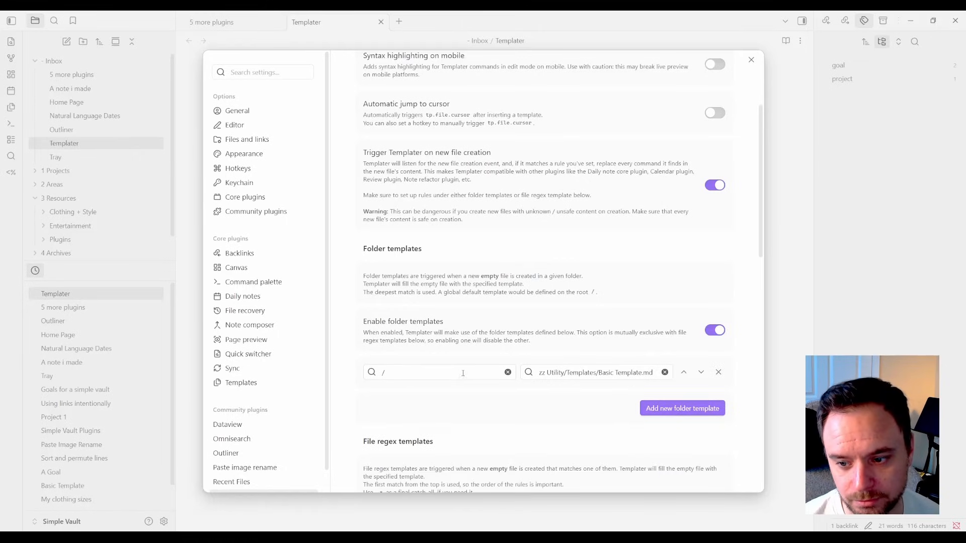
pyautogui.moveTo(654, 372); pyautogui.dragTo(535, 371)
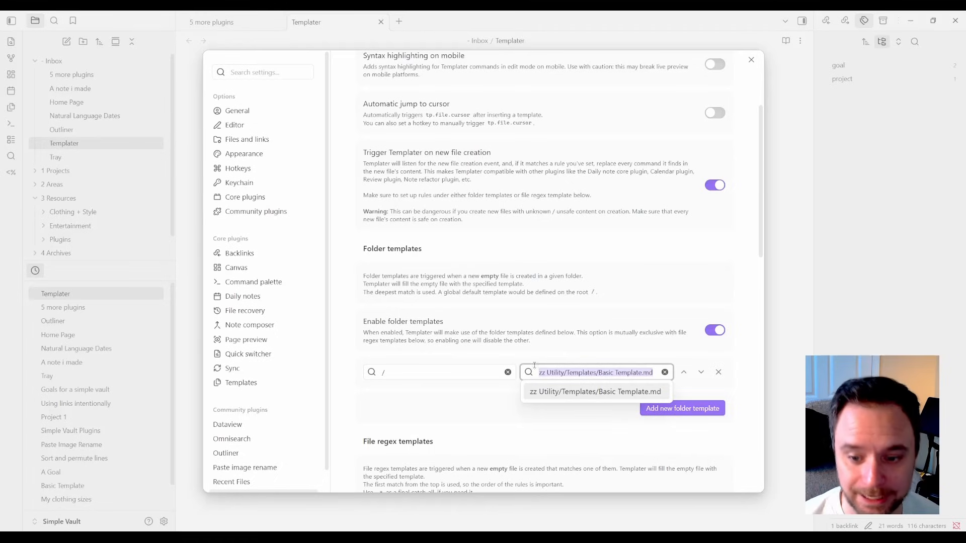
pyautogui.click(534, 335)
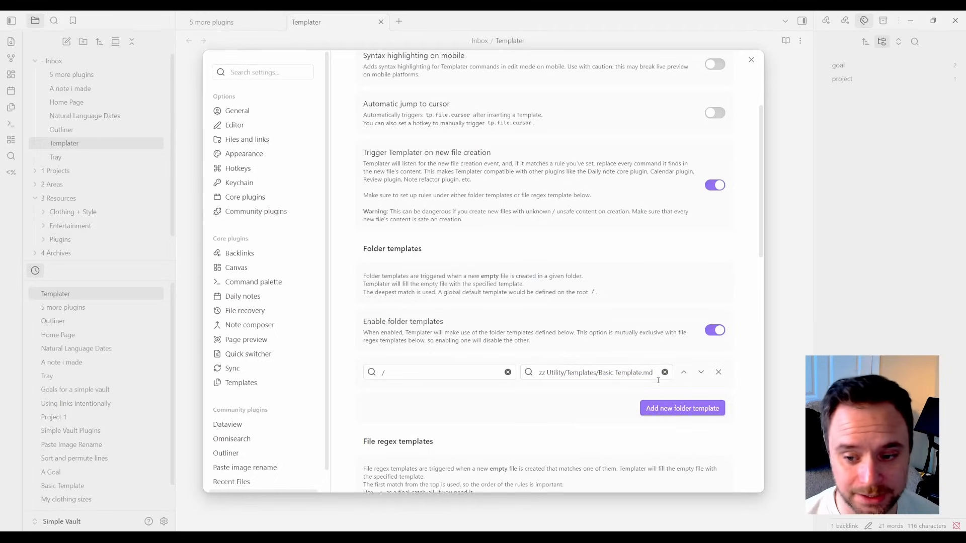
pyautogui.click(406, 370)
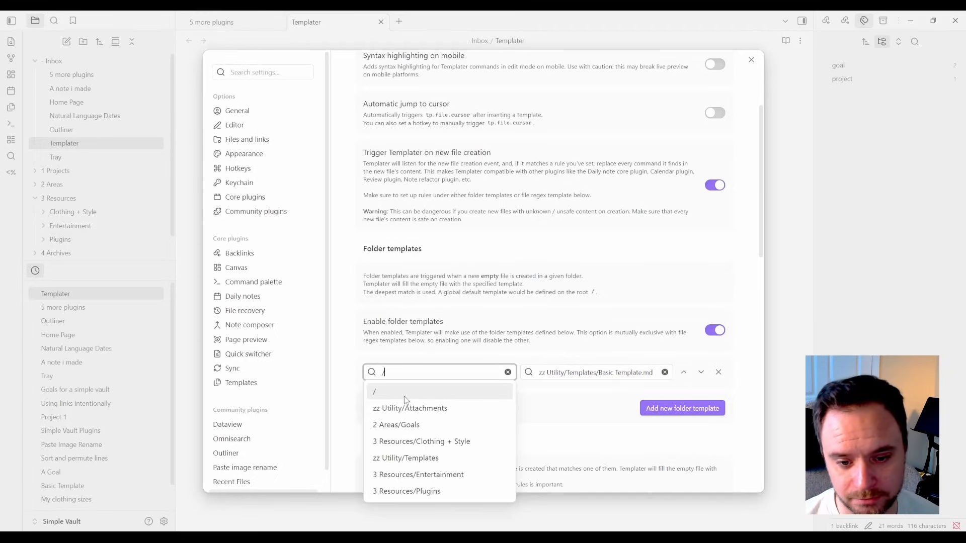
pyautogui.click(376, 392)
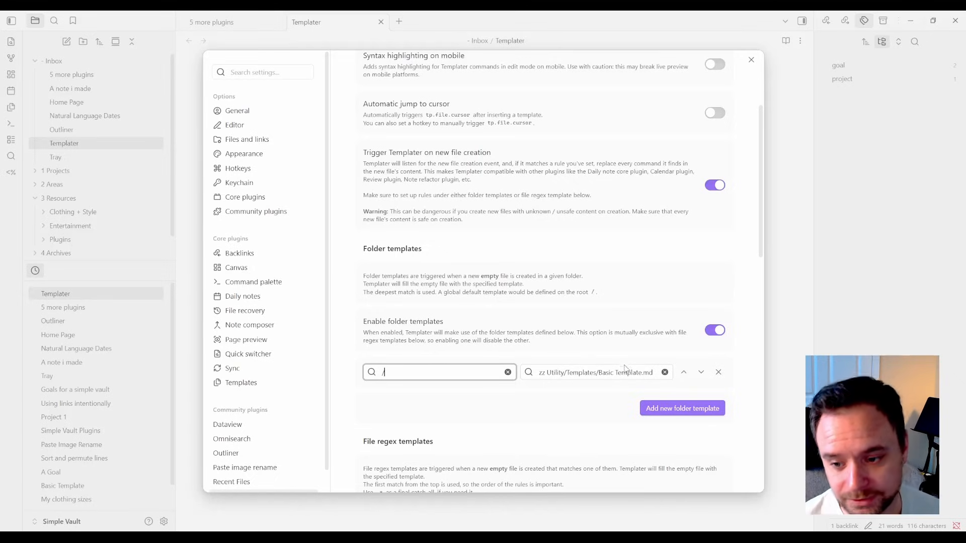
# Step: Add a folder template rule applying zz Utility/Templates/Basic Template.md to 1 Projects, and close the settings
pyautogui.click(654, 408)
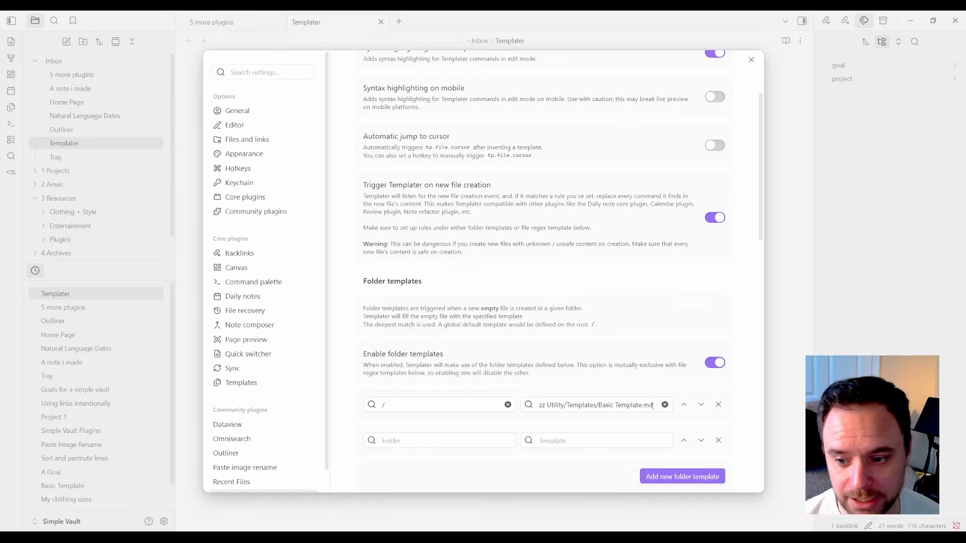
pyautogui.click(478, 440)
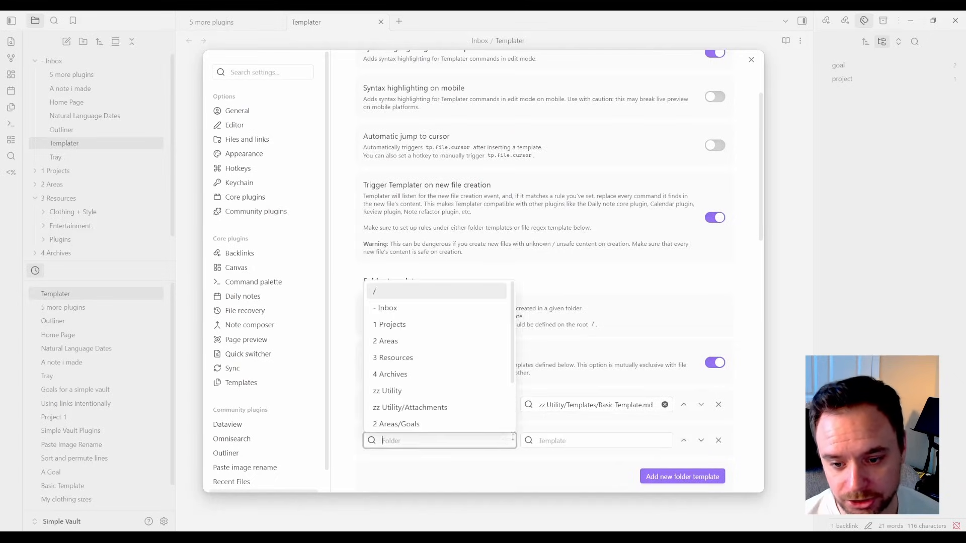
pyautogui.click(448, 324)
pyautogui.click(598, 441)
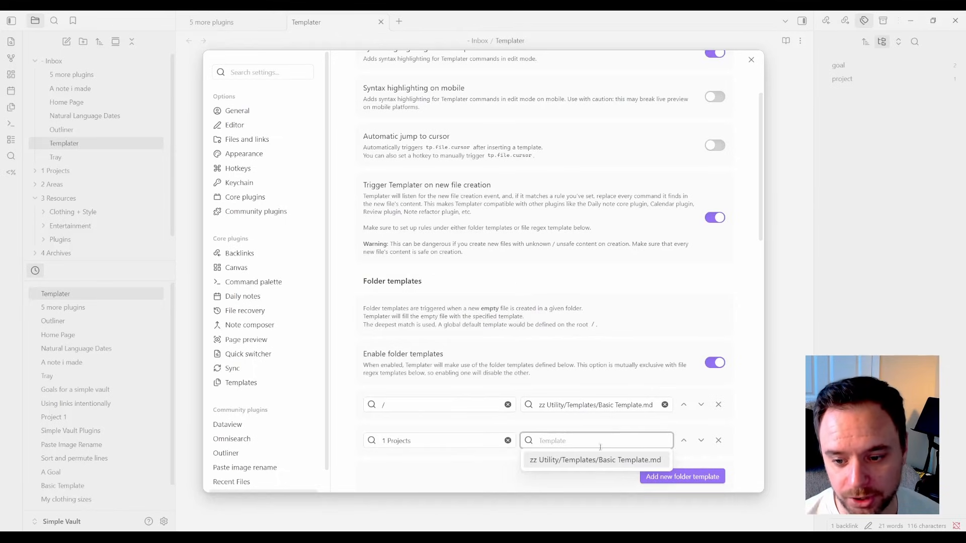
pyautogui.click(551, 460)
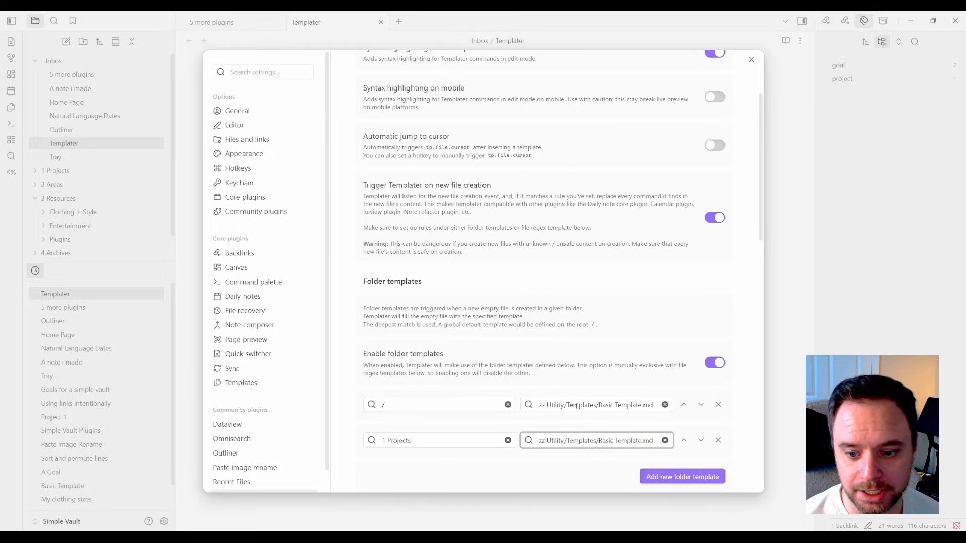
pyautogui.click(751, 60)
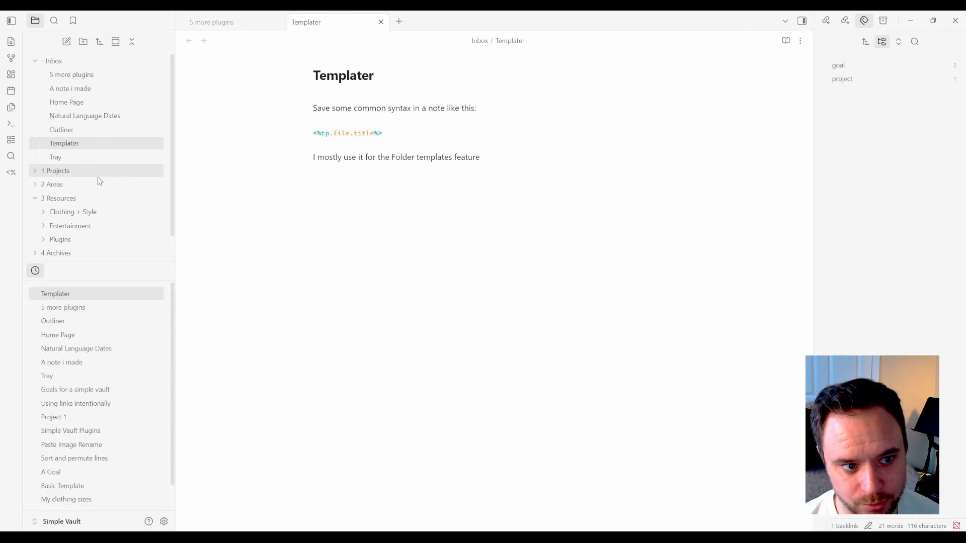
pyautogui.rightClick(64, 171)
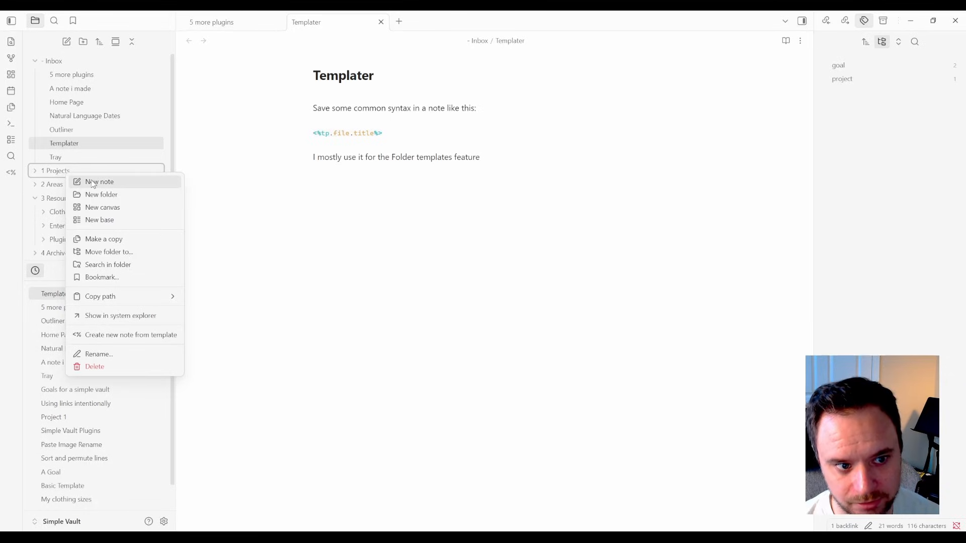
pyautogui.press('Escape')
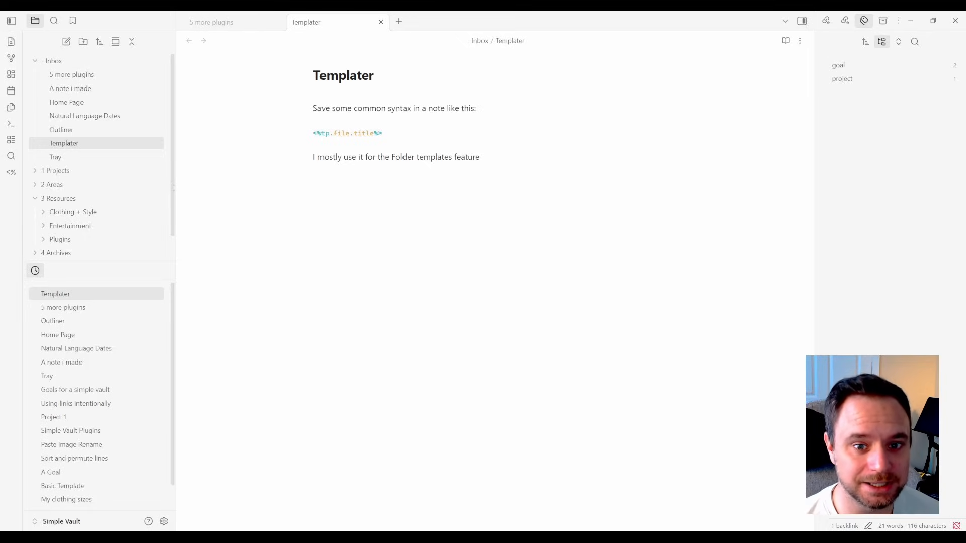
pyautogui.moveTo(383, 133); pyautogui.dragTo(310, 128)
pyautogui.click(432, 133)
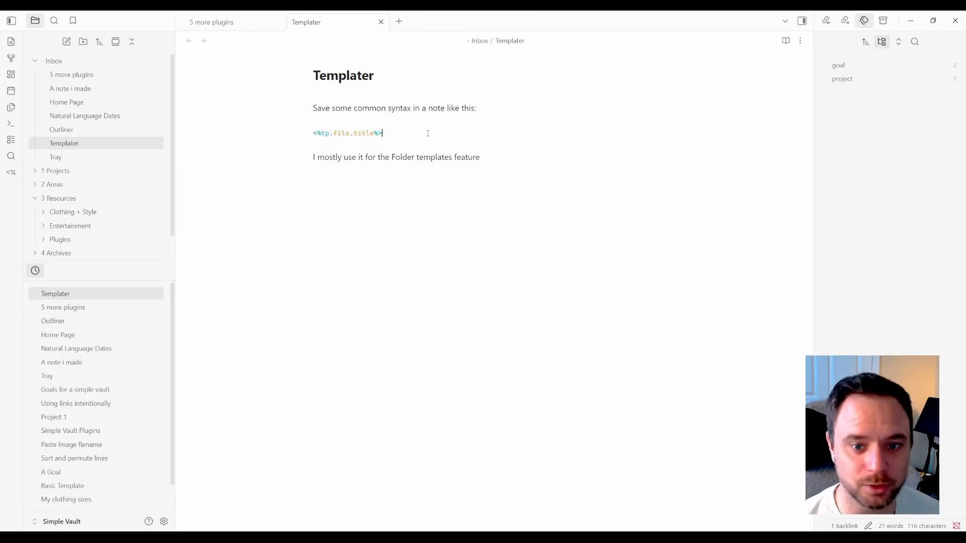
pyautogui.moveTo(387, 129); pyautogui.dragTo(311, 126)
pyautogui.click(392, 134)
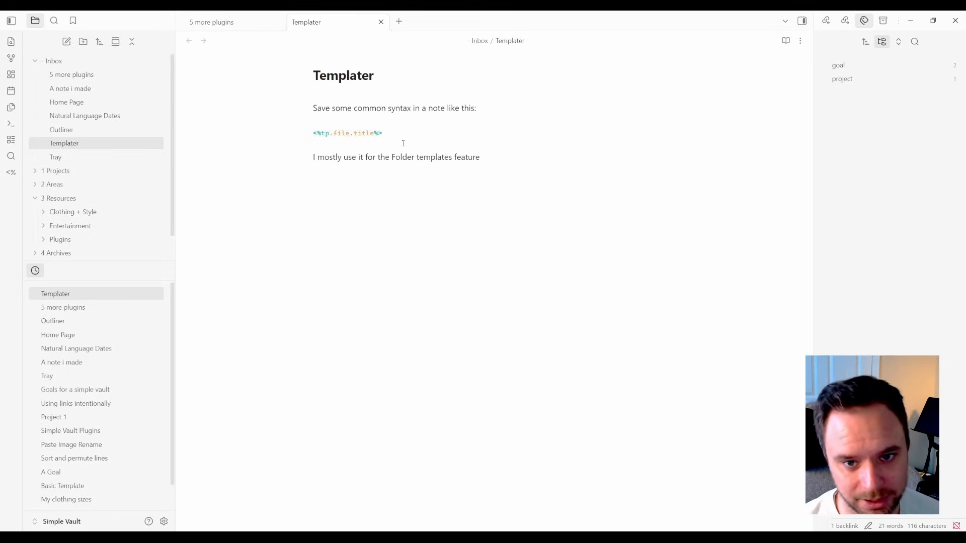
# Step: Close the Templater note and open the Tray note linked in 5 more plugins
pyautogui.hotkey('ctrl', 'w')
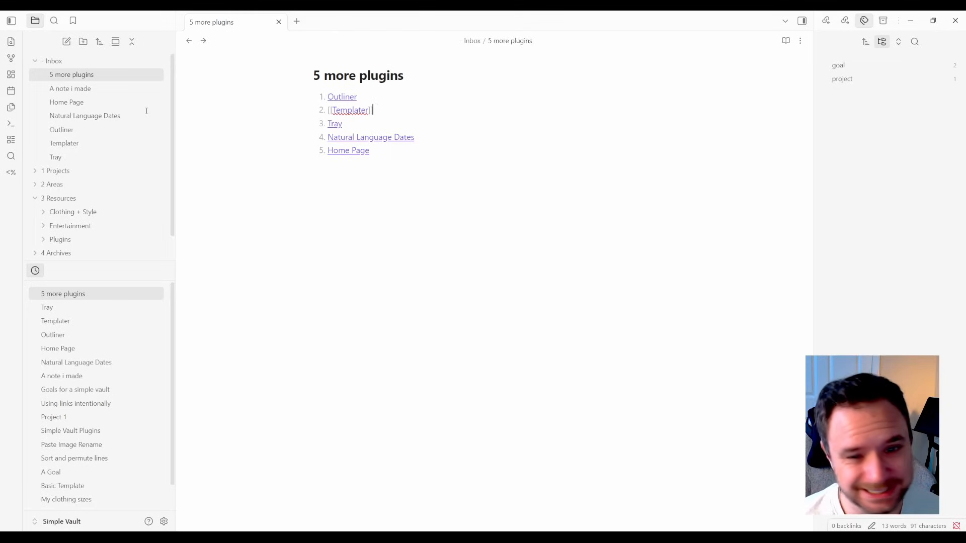
pyautogui.click(335, 124)
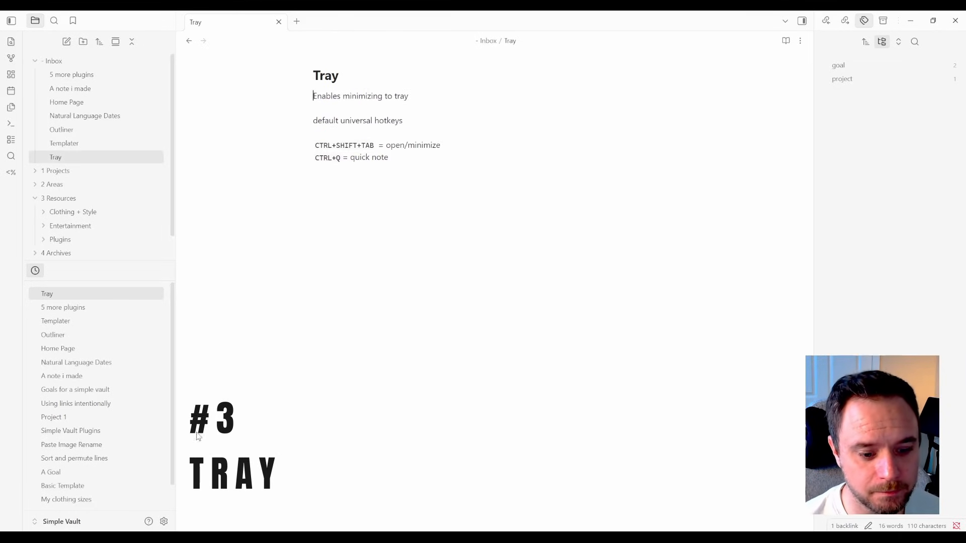
# Step: Open the Tray plugin's settings from the list of installed community plugins
pyautogui.click(164, 521)
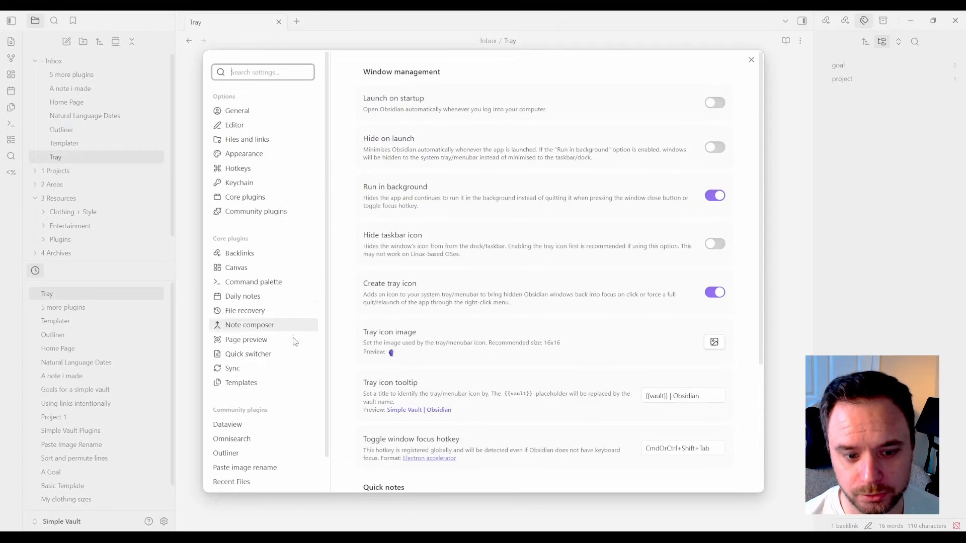
pyautogui.click(261, 211)
pyautogui.scroll(-10, 528, 300)
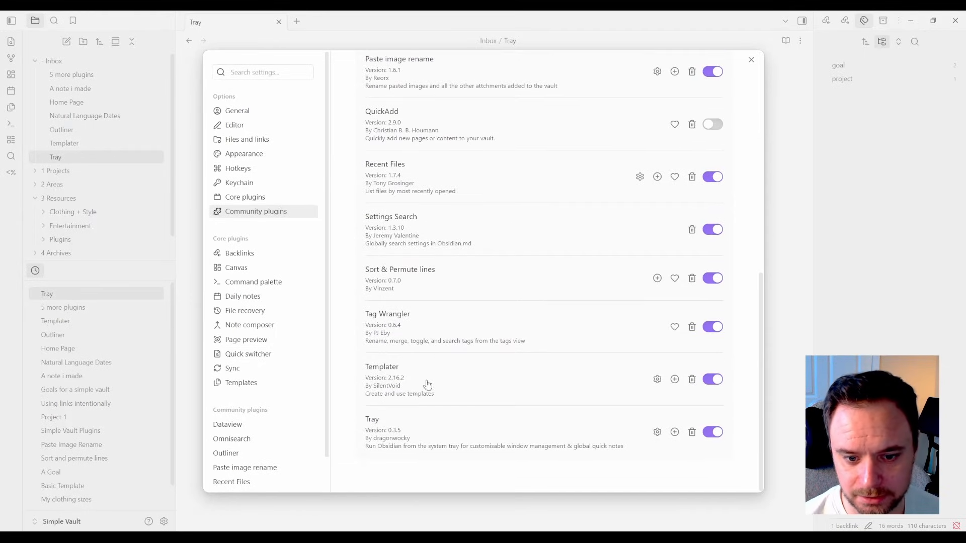
pyautogui.click(430, 429)
# Step: Turn Tray's Run in background option off and on again, and look over its quick note settings
pyautogui.click(398, 196)
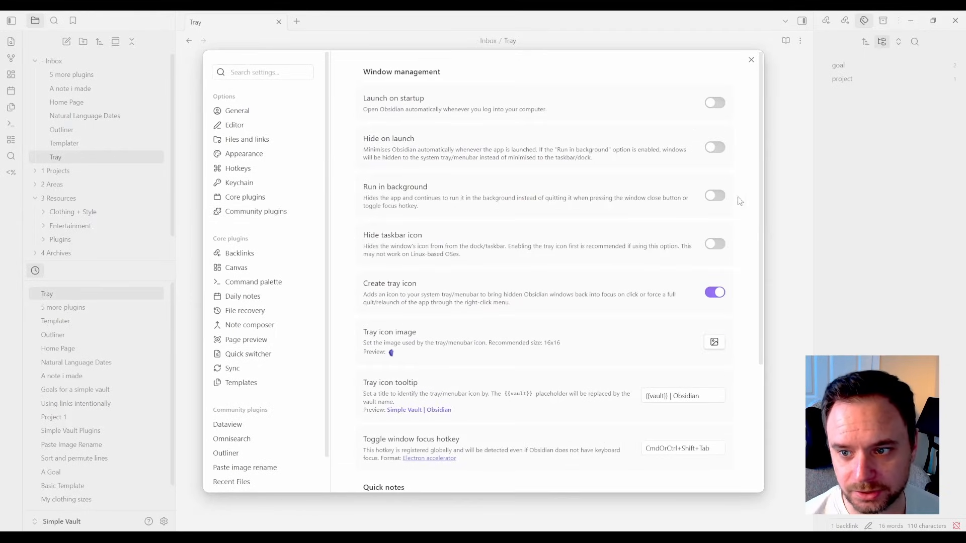
pyautogui.click(716, 197)
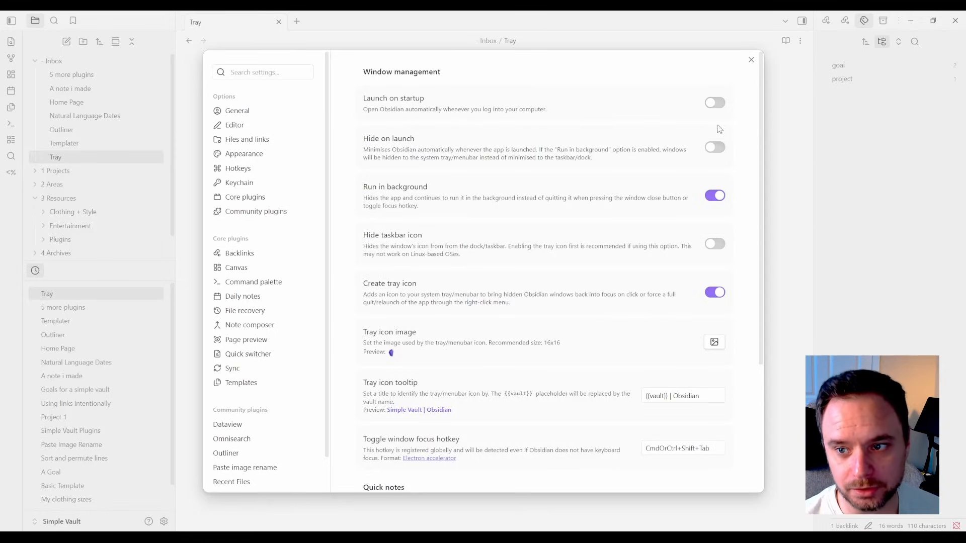
pyautogui.scroll(-4, 673, 172)
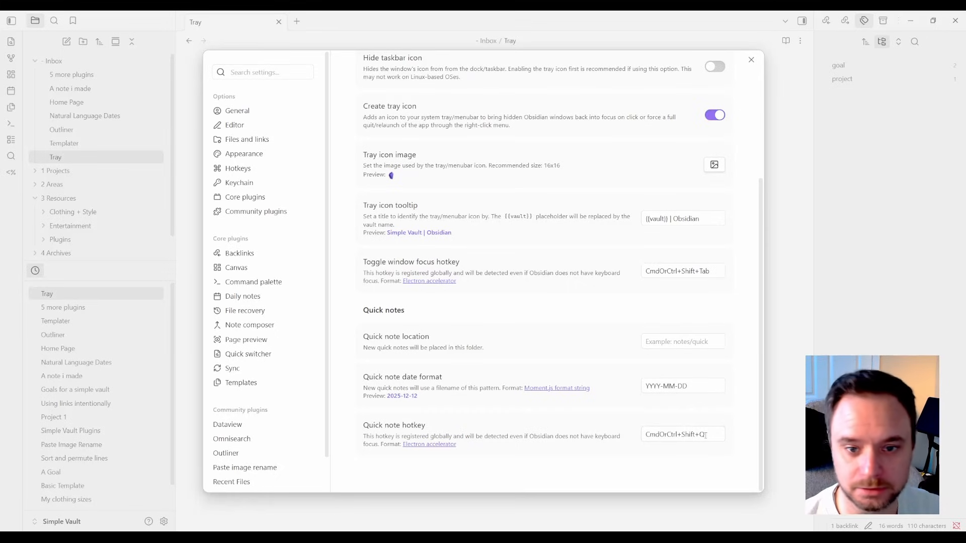
pyautogui.click(693, 347)
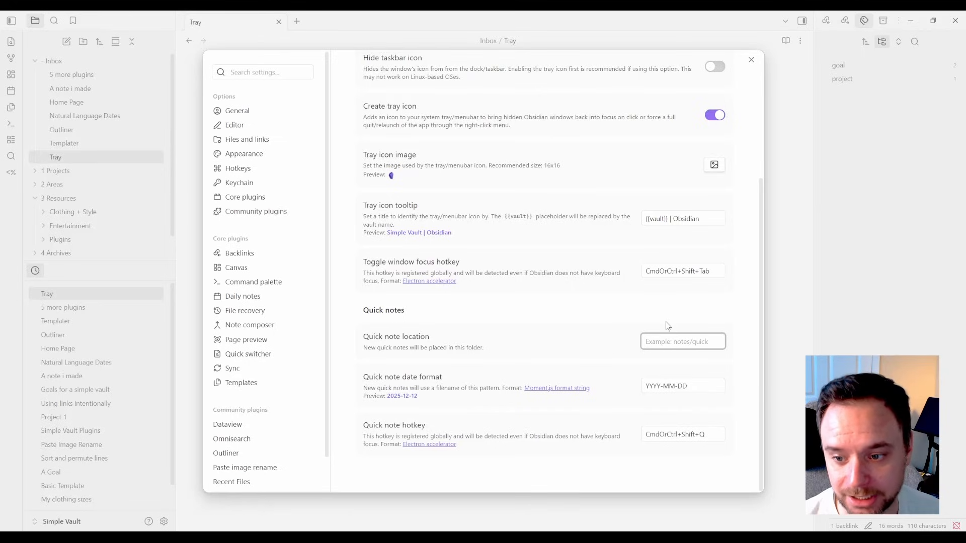
pyautogui.scroll(5, 667, 326)
pyautogui.scroll(1, 664, 326)
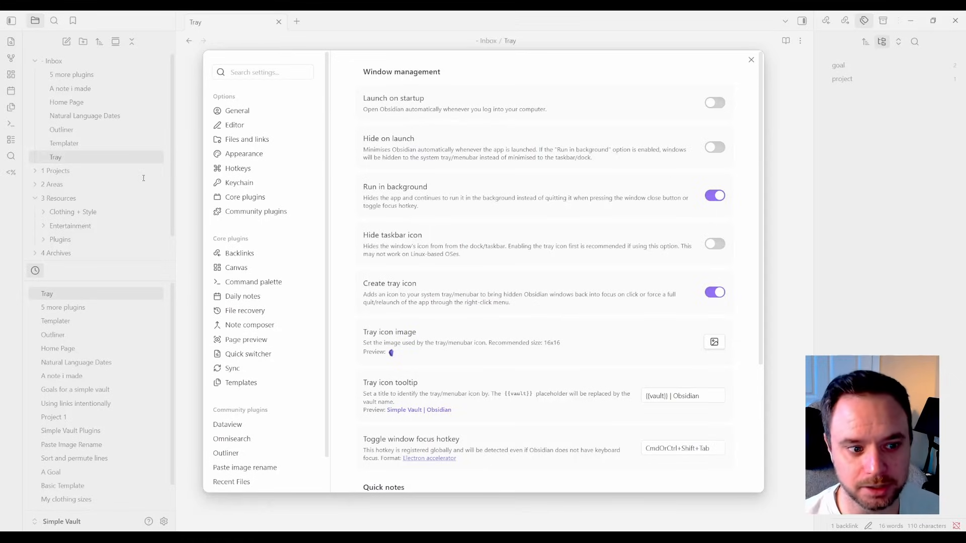
# Step: Go back to 5 more plugins, open the linked Natural Language Dates note and place the cursor below its text
pyautogui.hotkey('ctrl', 'alt', 'Left')
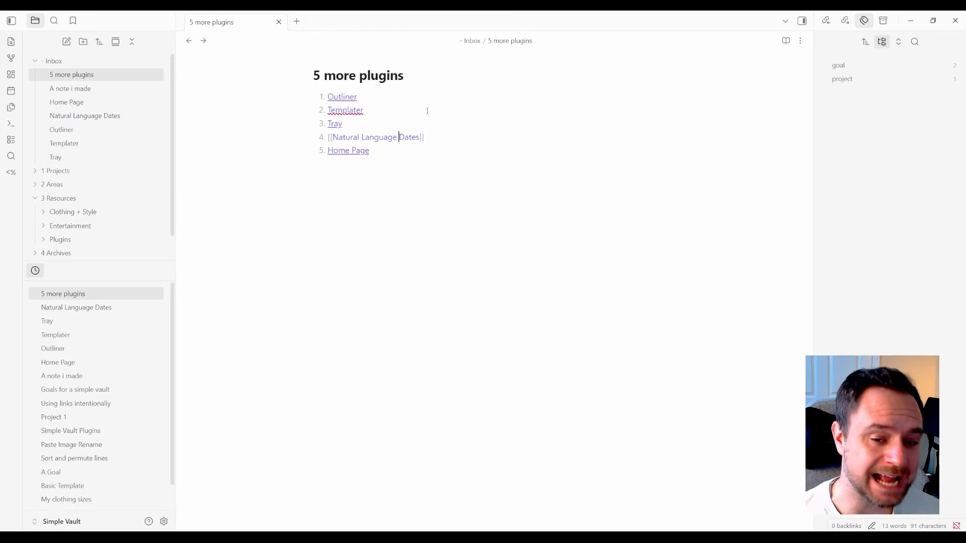
pyautogui.click(401, 142)
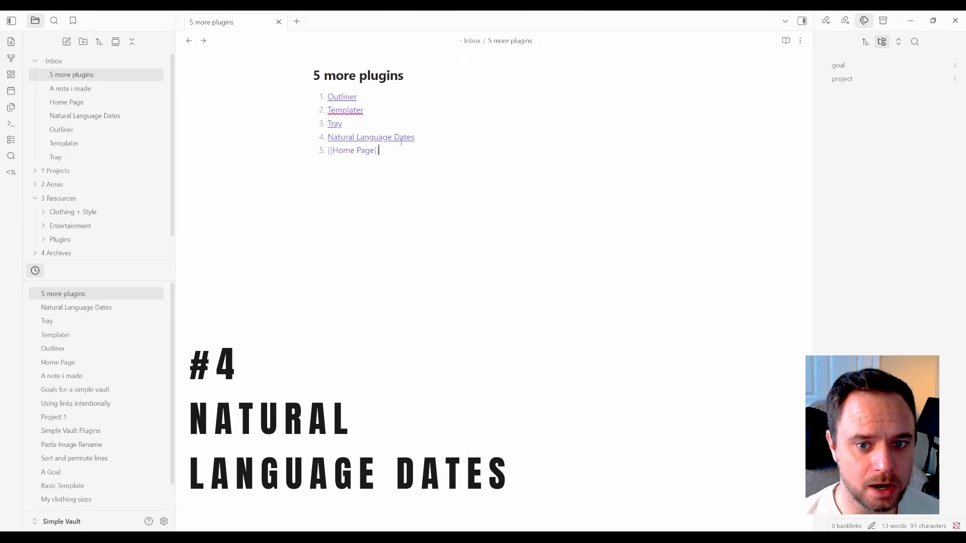
pyautogui.click(399, 139)
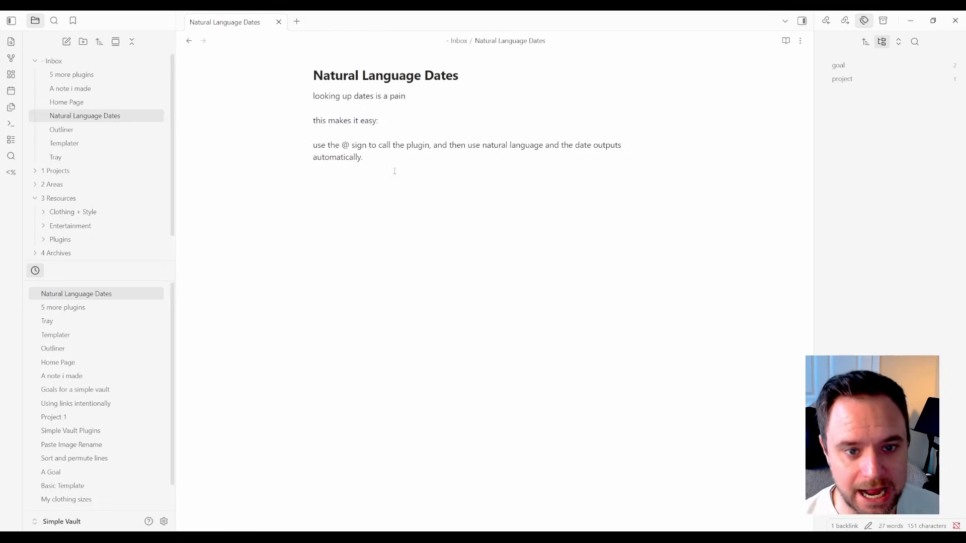
pyautogui.click(339, 194)
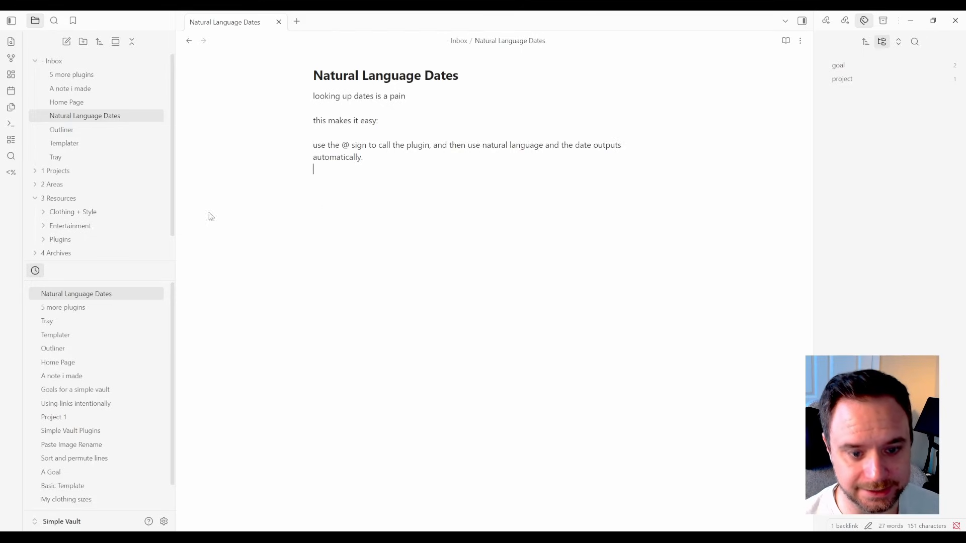
# Step: Open the Natural Language Dates plugin's settings and examine its date format
pyautogui.click(163, 522)
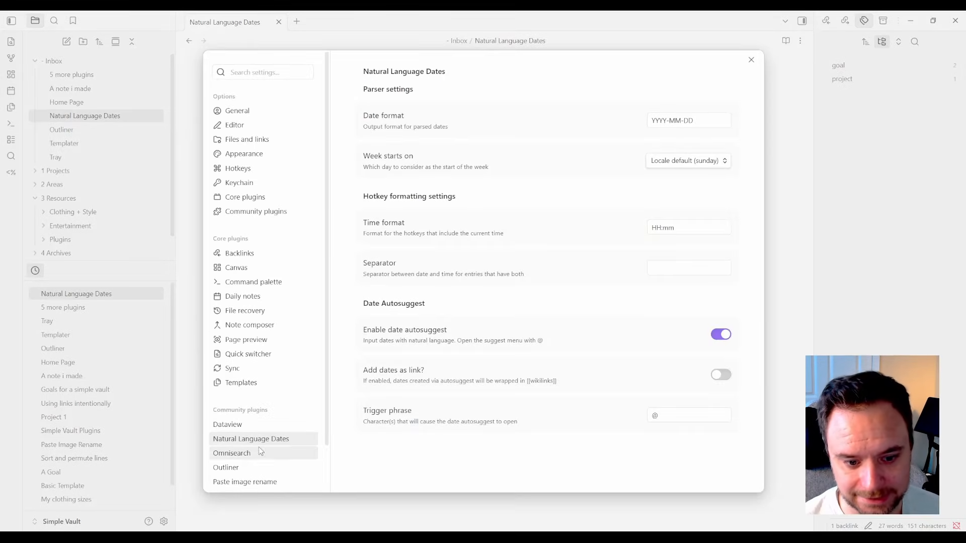
pyautogui.scroll(-2, 271, 448)
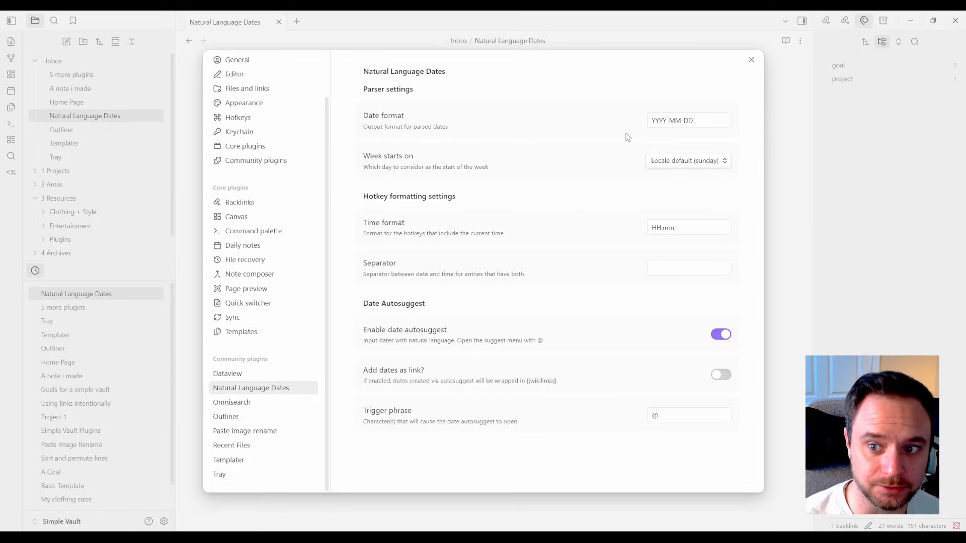
pyautogui.moveTo(713, 118); pyautogui.dragTo(585, 124)
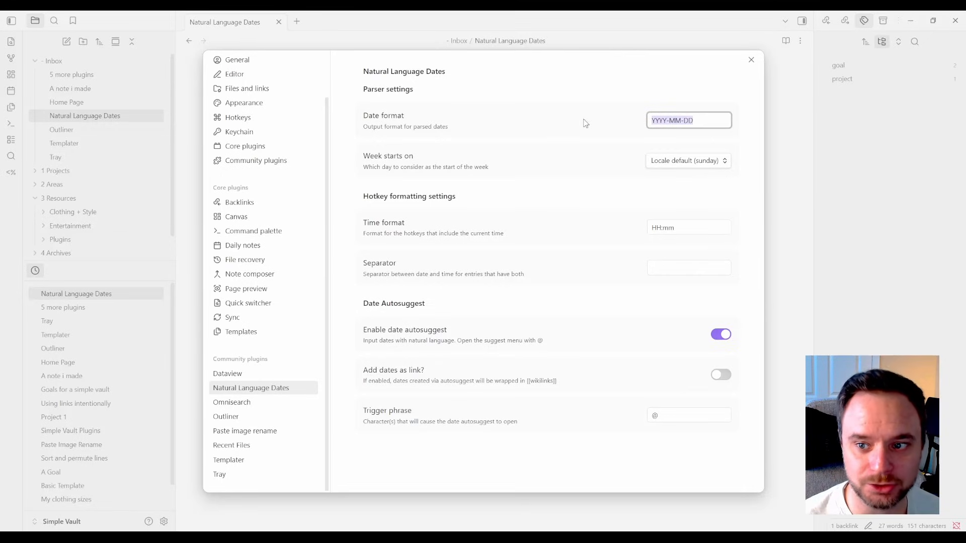
pyautogui.click(586, 124)
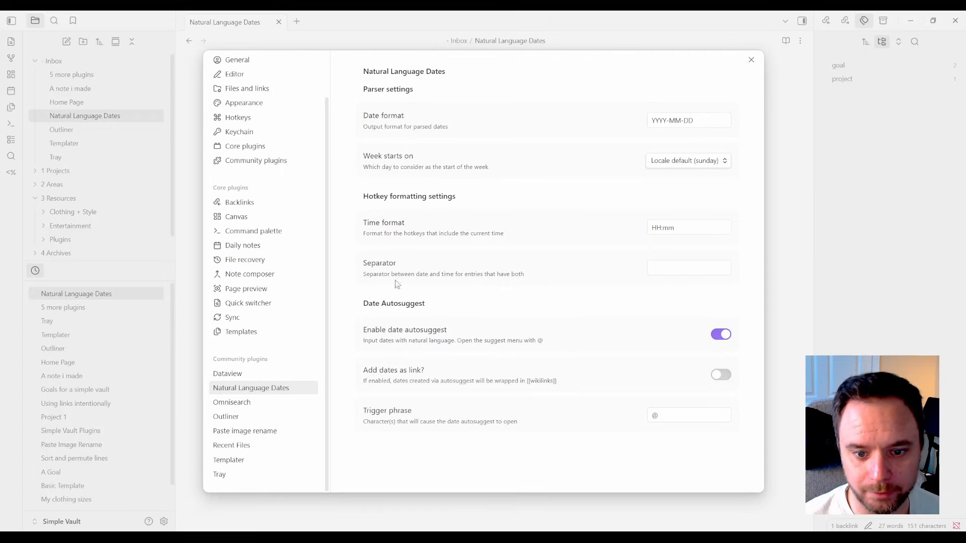
# Step: Enable Add dates as link? and disable it again, and close the settings after checking the trigger phrase
pyautogui.click(729, 373)
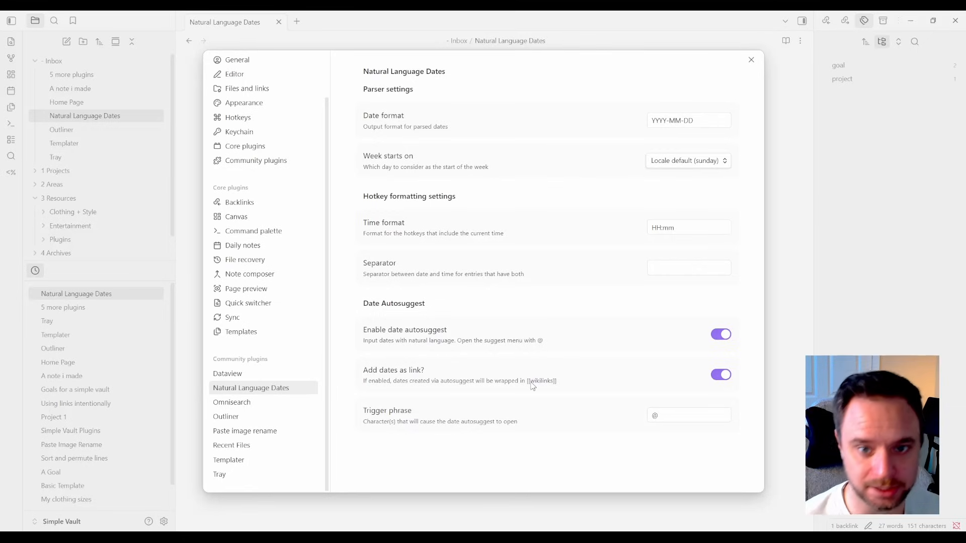
pyautogui.click(722, 378)
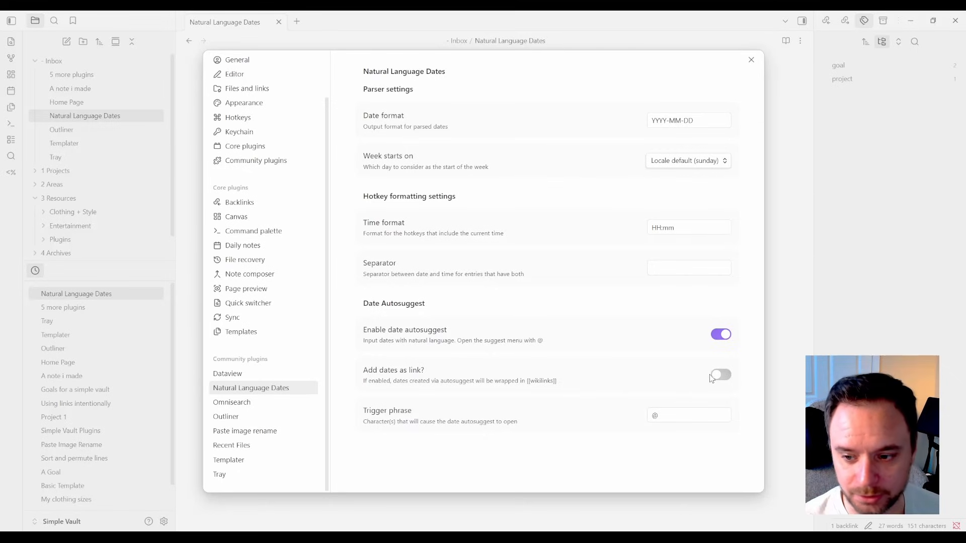
pyautogui.click(667, 413)
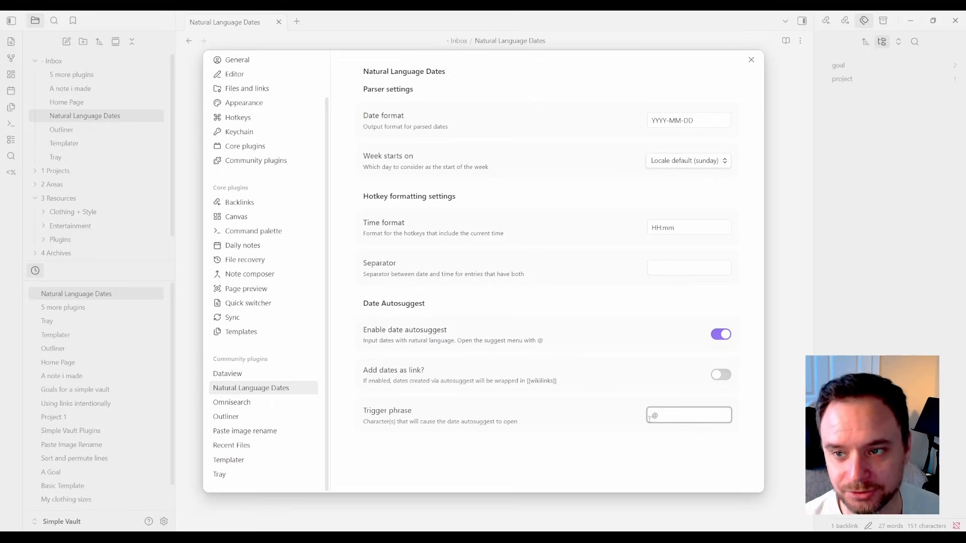
pyautogui.click(749, 59)
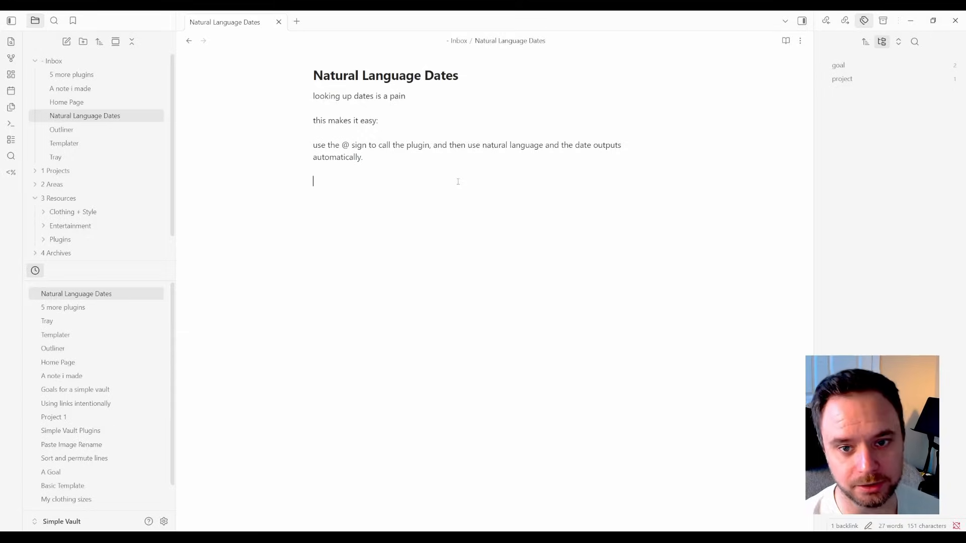
pyautogui.click(457, 182)
pyautogui.write('@')
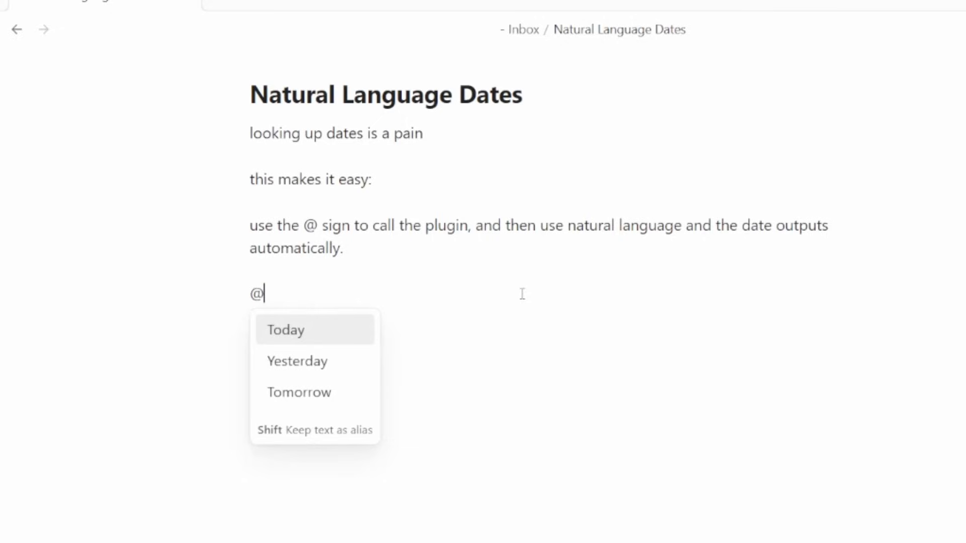
pyautogui.write('tomorrow')
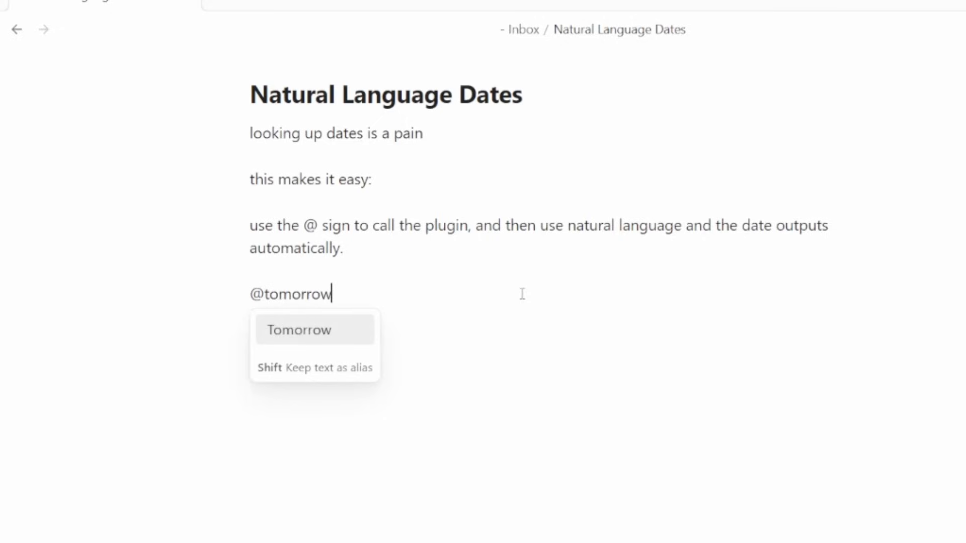
pyautogui.press('Return')
pyautogui.press('Return')
# Step: Insert the date for last week on the new line with the @ date suggestion, and start another line
pyautogui.write('@leas')
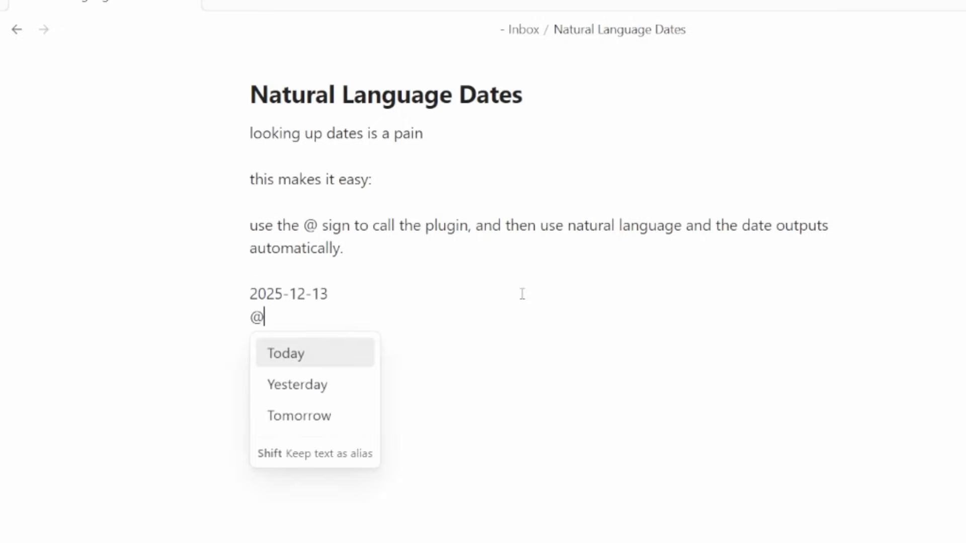
pyautogui.press('BackSpace')
pyautogui.press('BackSpace')
pyautogui.press('BackSpace')
pyautogui.write('ast w')
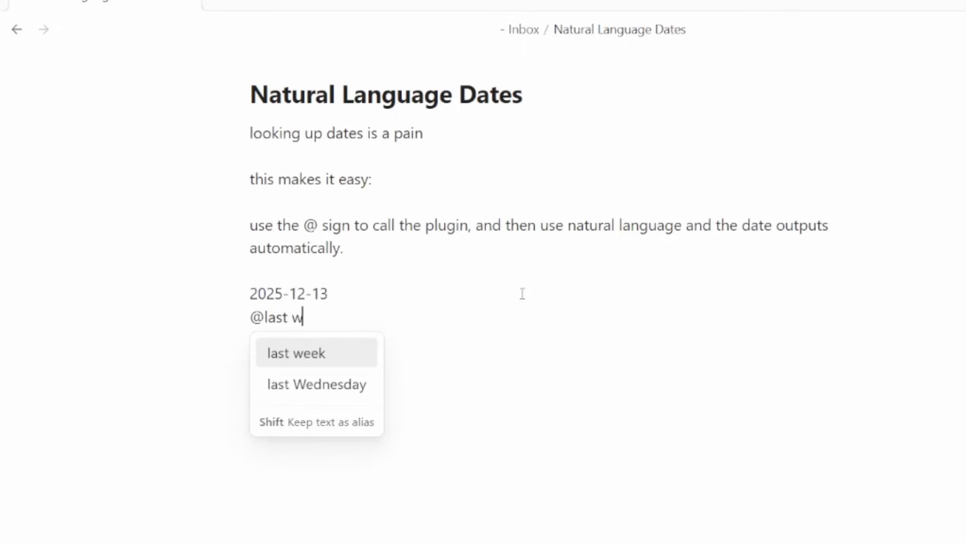
pyautogui.press('Return')
pyautogui.press('Return')
pyautogui.write('@10 days')
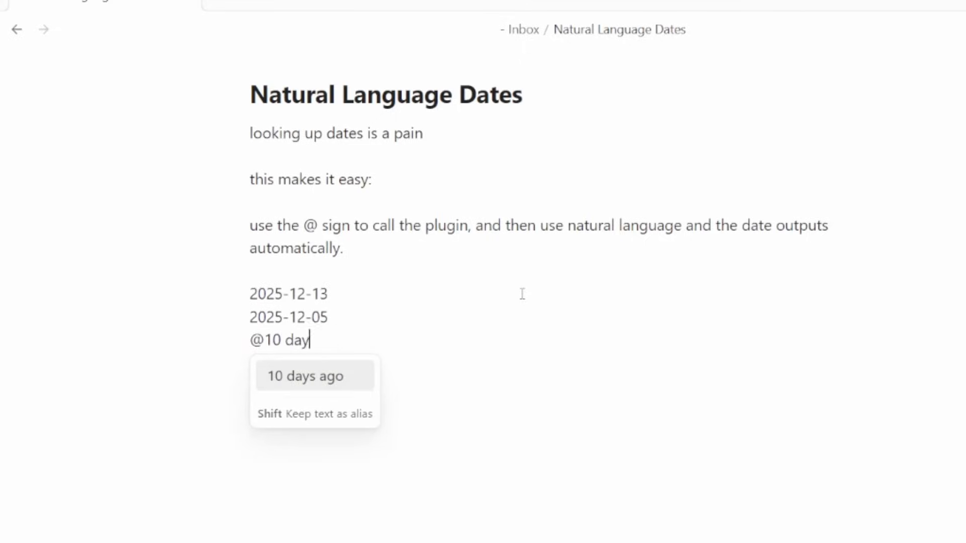
pyautogui.press('Return')
pyautogui.press('Return')
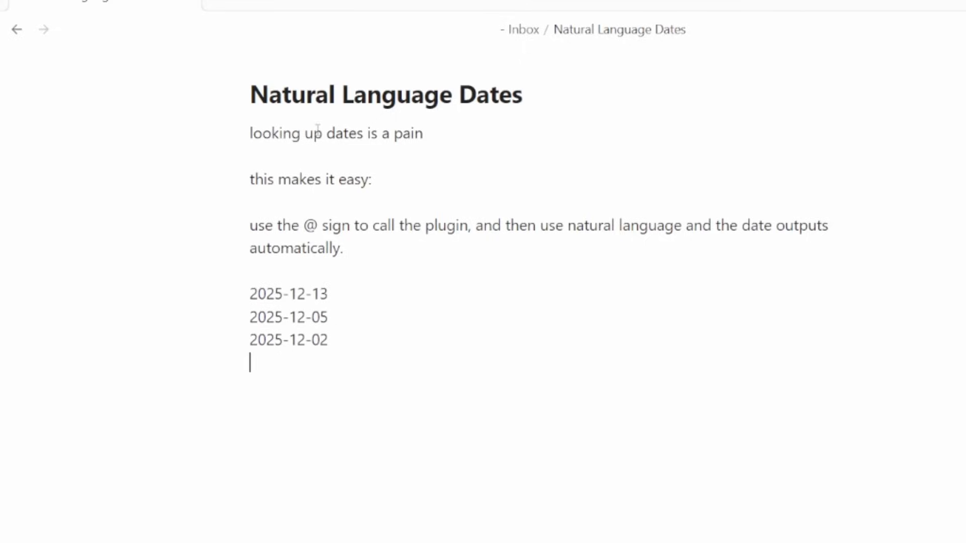
# Step: Highlight the three inserted date lines at the end of the note
pyautogui.moveTo(372, 349); pyautogui.dragTo(206, 280)
pyautogui.click(388, 319)
pyautogui.moveTo(334, 356); pyautogui.dragTo(204, 280)
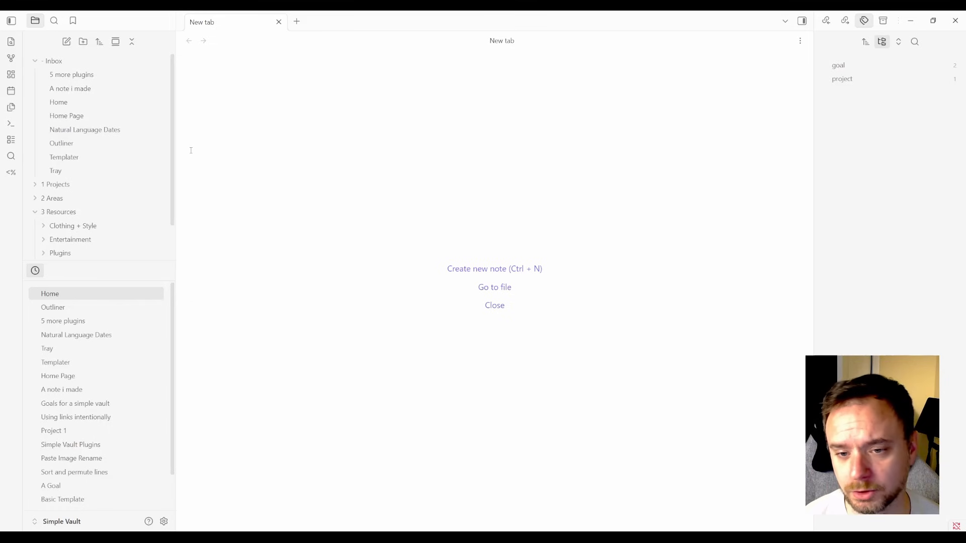
# Step: Enable the Homepage community plugin and open its settings
pyautogui.click(164, 521)
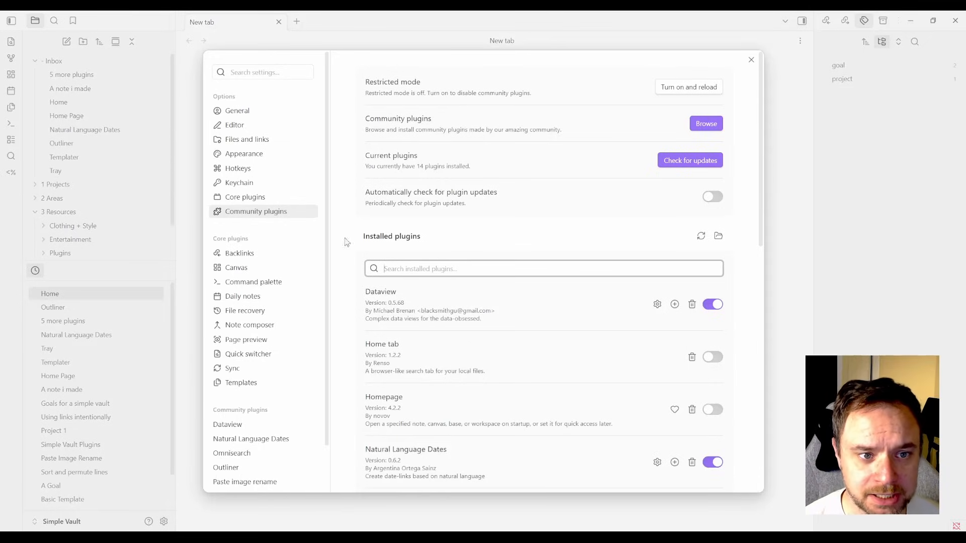
pyautogui.click(715, 410)
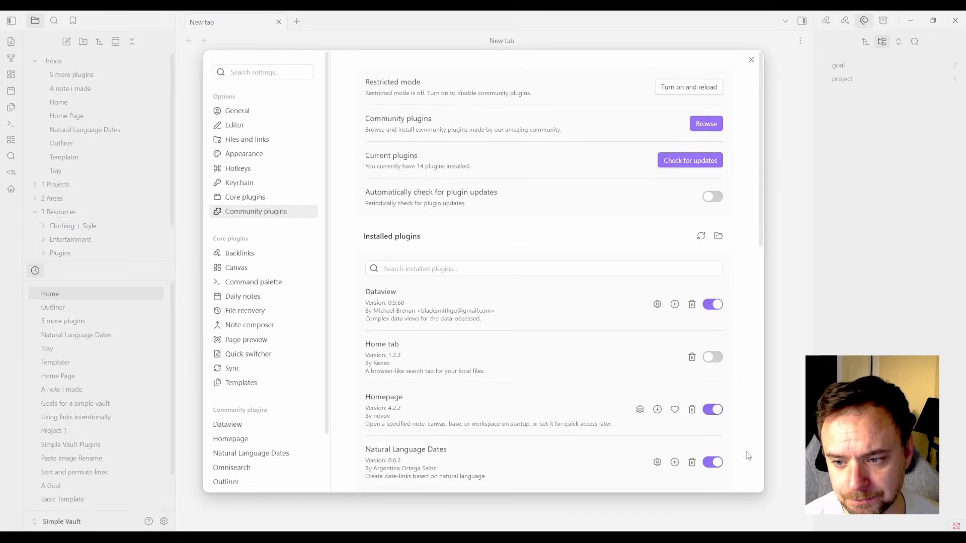
pyautogui.click(639, 409)
# Step: Choose the file - Inbox/Home as the homepage, review the opening options and close the settings
pyautogui.click(543, 109)
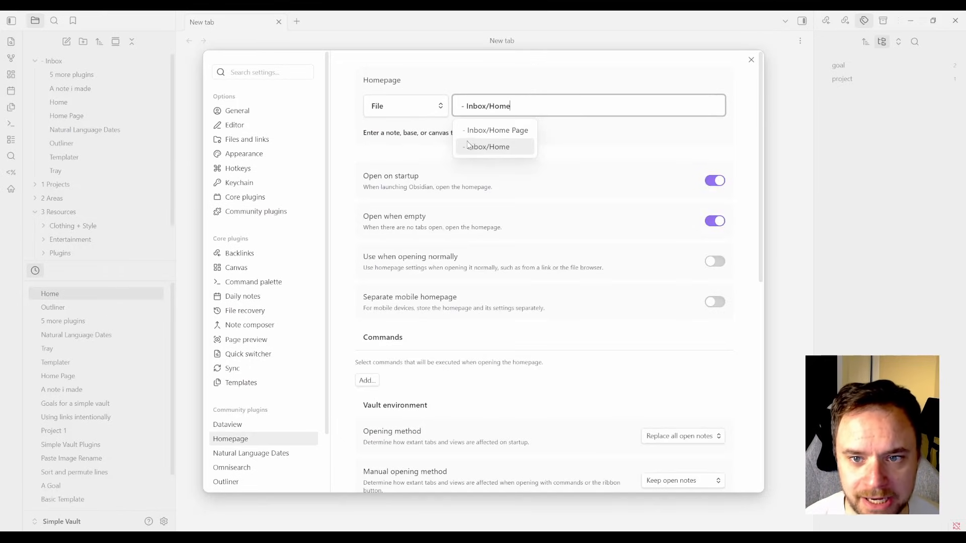
pyautogui.click(481, 156)
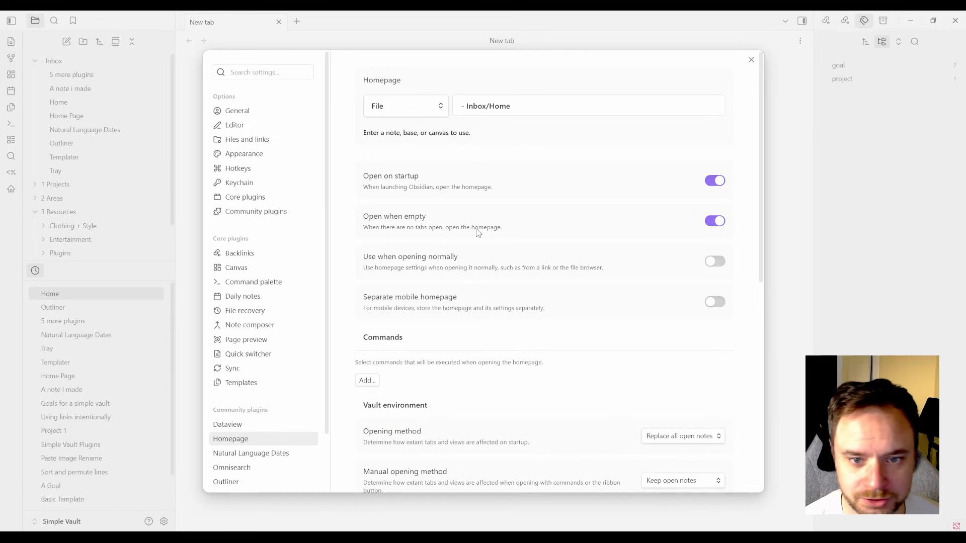
pyautogui.scroll(-2, 654, 219)
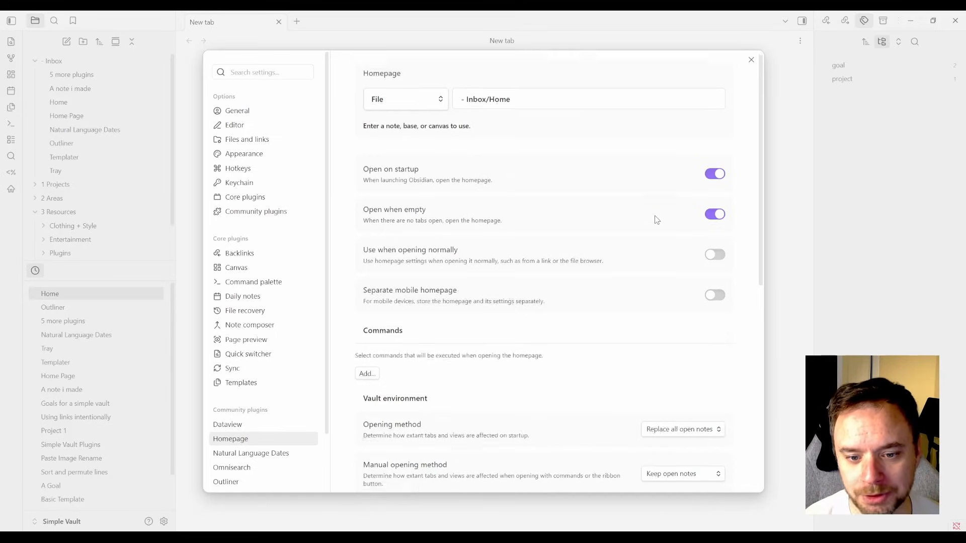
pyautogui.scroll(2, 687, 362)
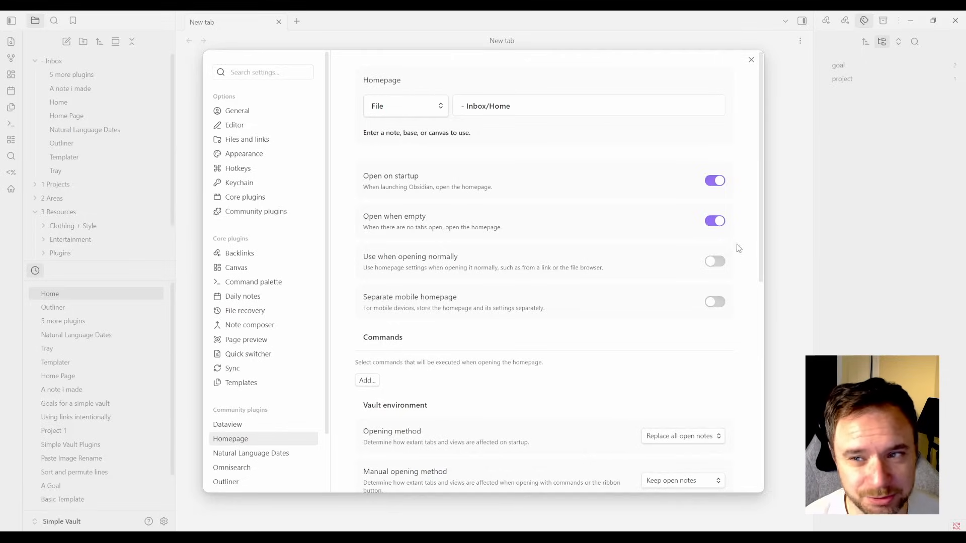
pyautogui.click(751, 60)
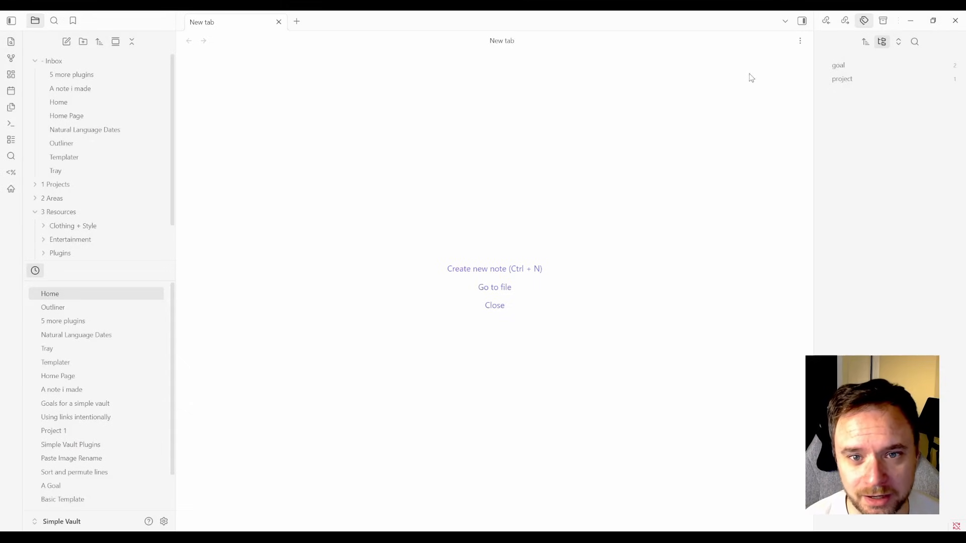
# Step: Close the empty new tab to bring up the homepage note
pyautogui.click(279, 21)
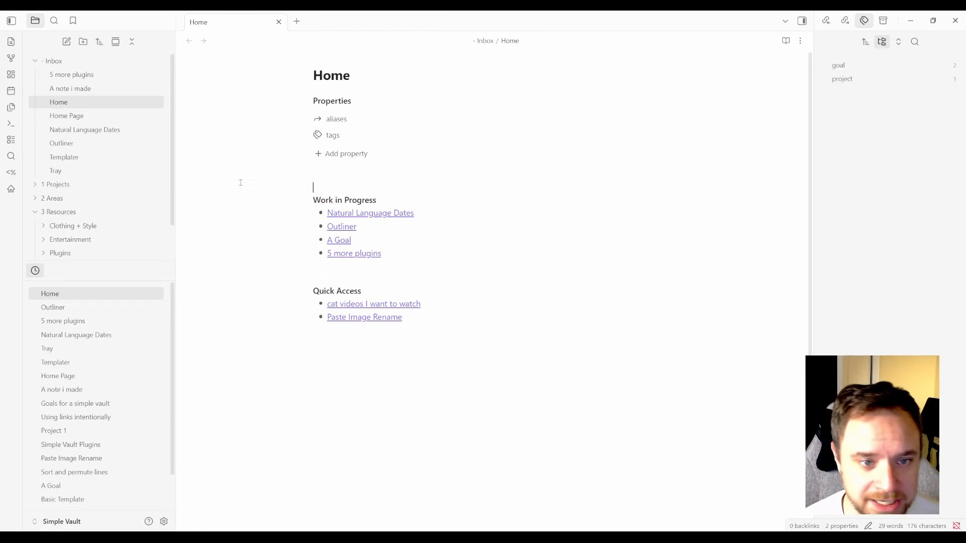
# Step: Disable the Homepage community plugin and enable the Home tab plugin instead
pyautogui.click(164, 522)
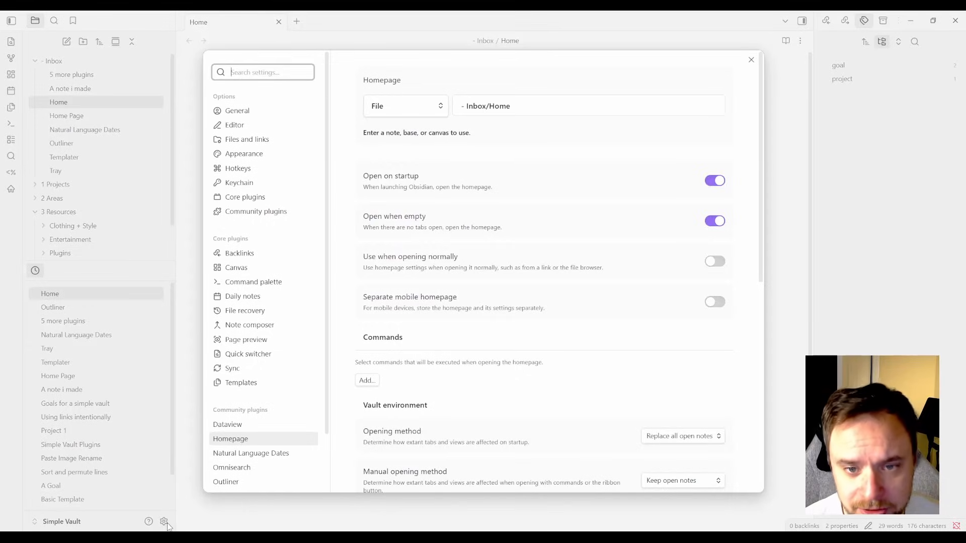
pyautogui.click(255, 211)
pyautogui.click(712, 409)
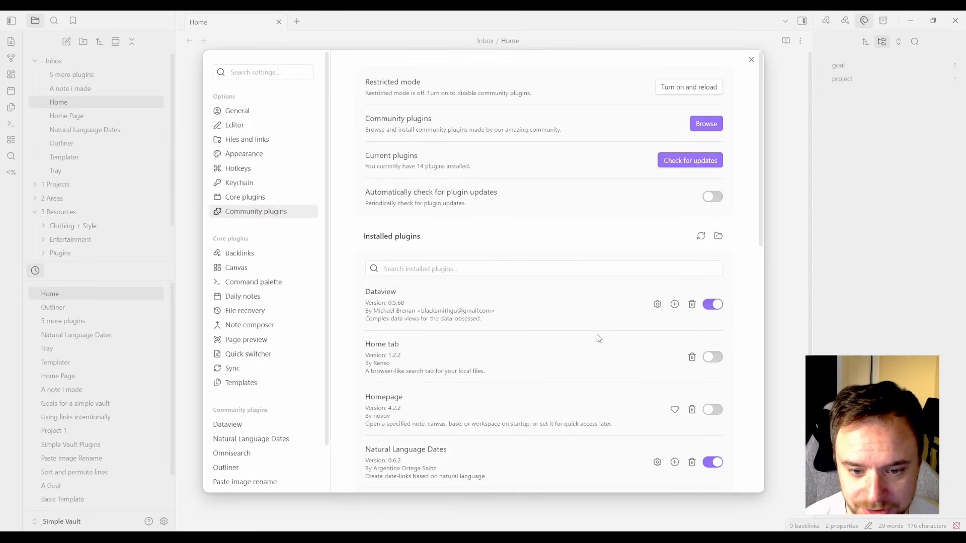
pyautogui.click(720, 358)
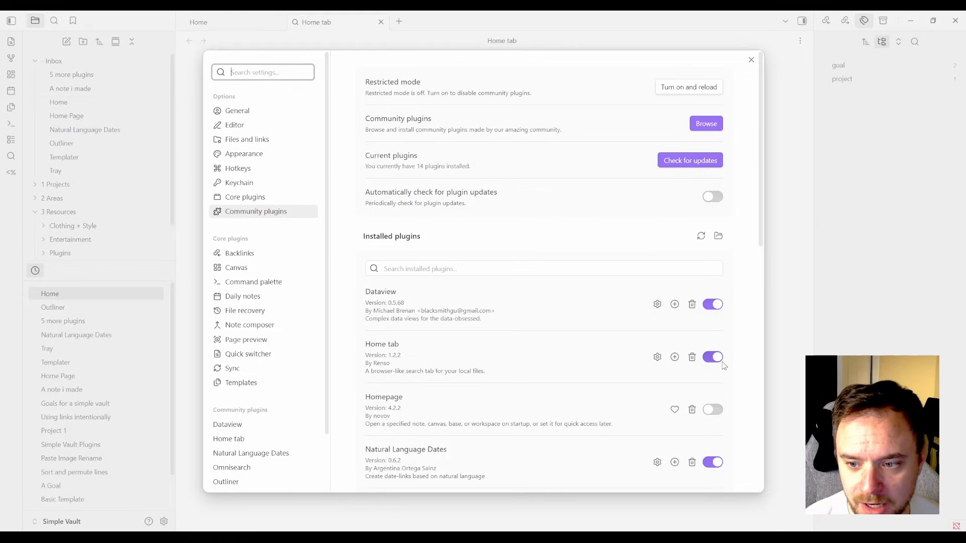
# Step: Review the Home tab plugin's general and search settings, then close the settings
pyautogui.click(656, 357)
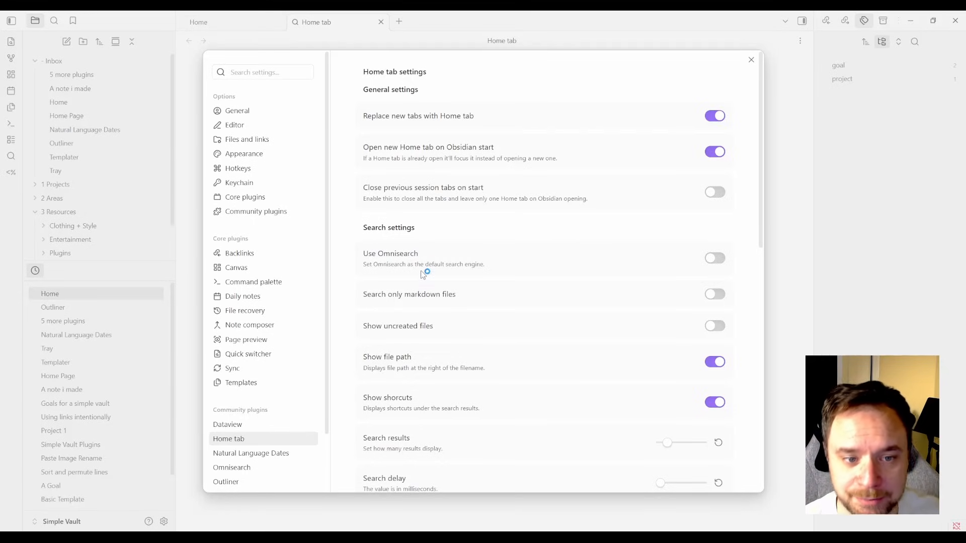
pyautogui.scroll(-1, 720, 289)
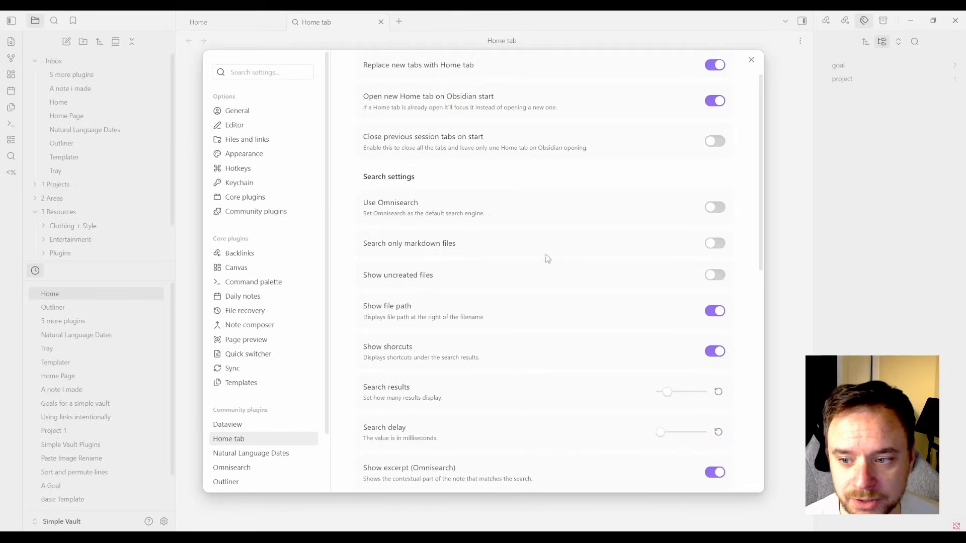
pyautogui.scroll(-1, 541, 268)
pyautogui.scroll(2, 539, 267)
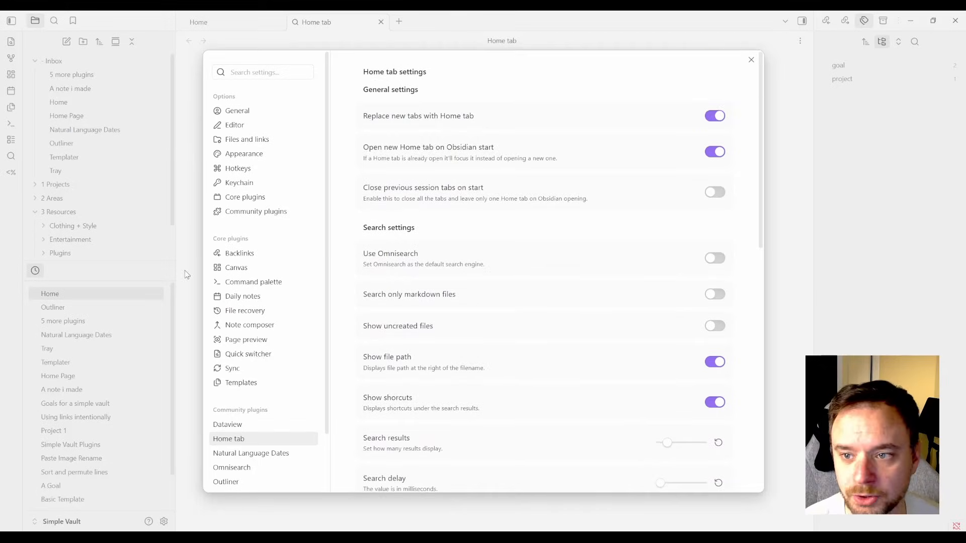
pyautogui.click(750, 59)
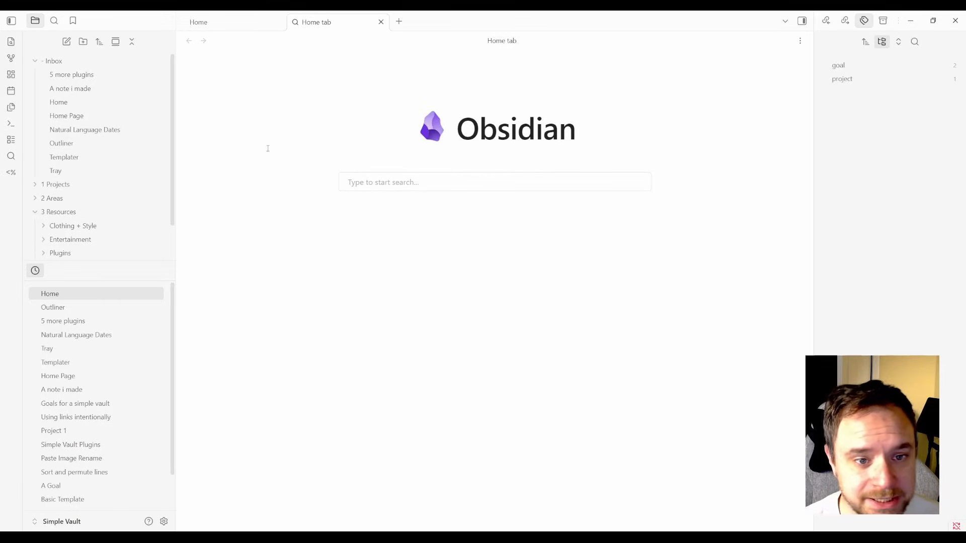
# Step: Search the vault from the Home tab's search field for "proje", then replace the query with "nato"
pyautogui.click(370, 179)
pyautogui.write('proje')
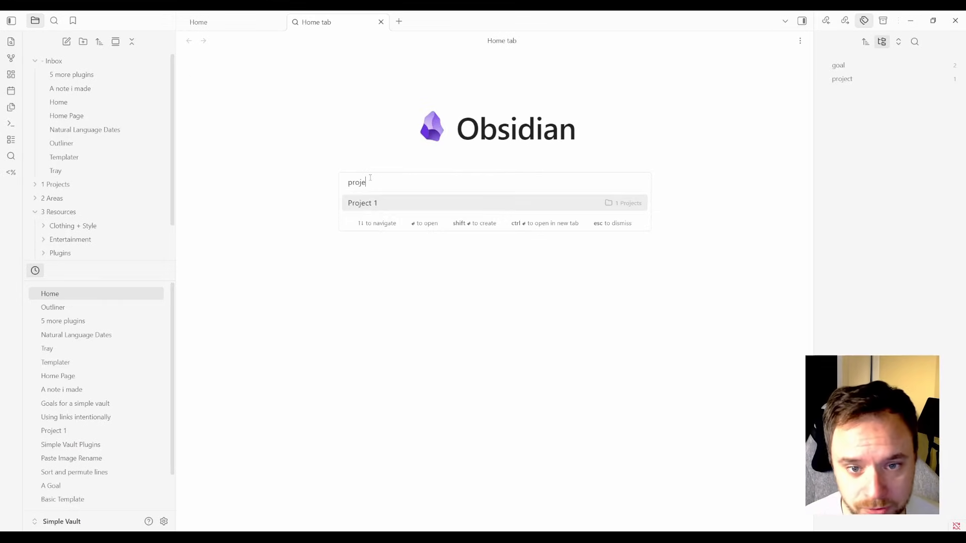
pyautogui.press('BackSpace')
pyautogui.press('BackSpace')
pyautogui.press('BackSpace')
pyautogui.press('BackSpace')
pyautogui.press('BackSpace')
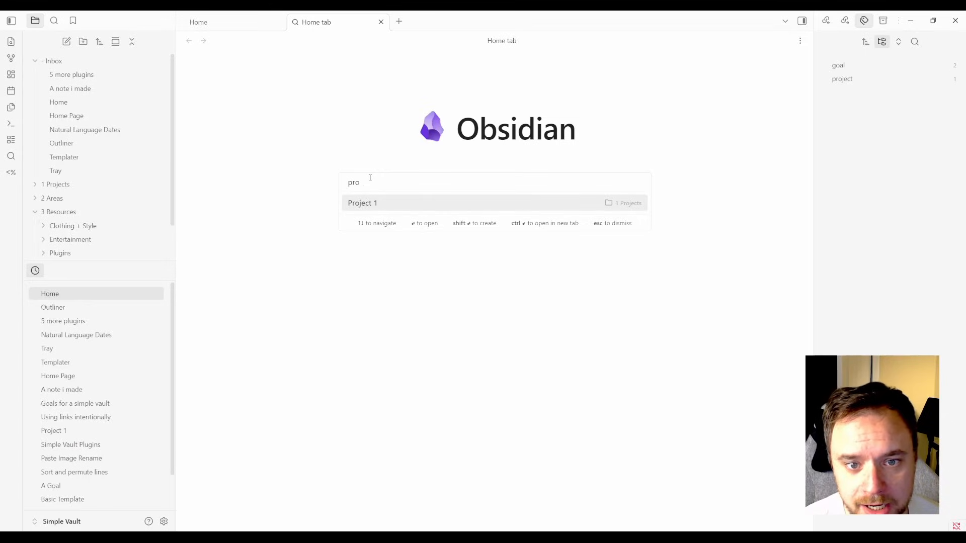
pyautogui.write('nato')
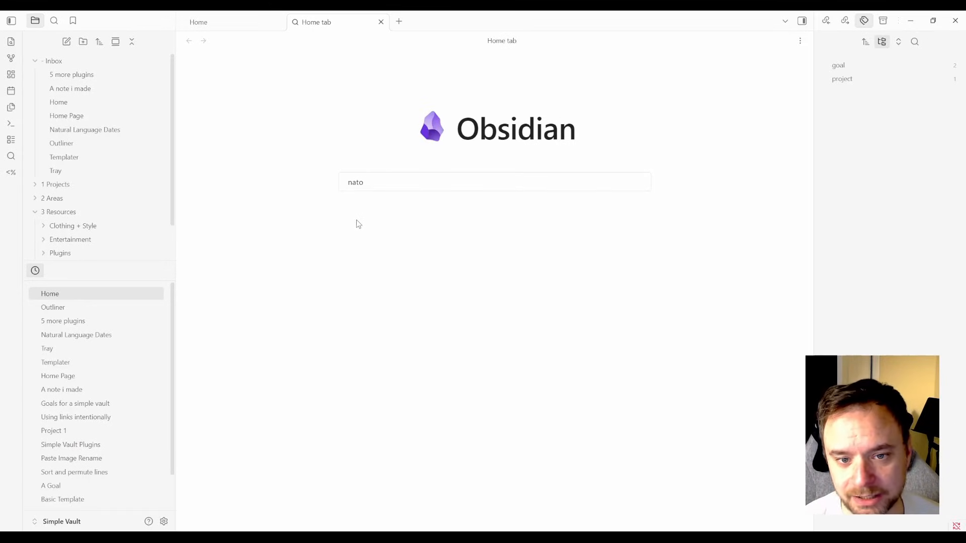